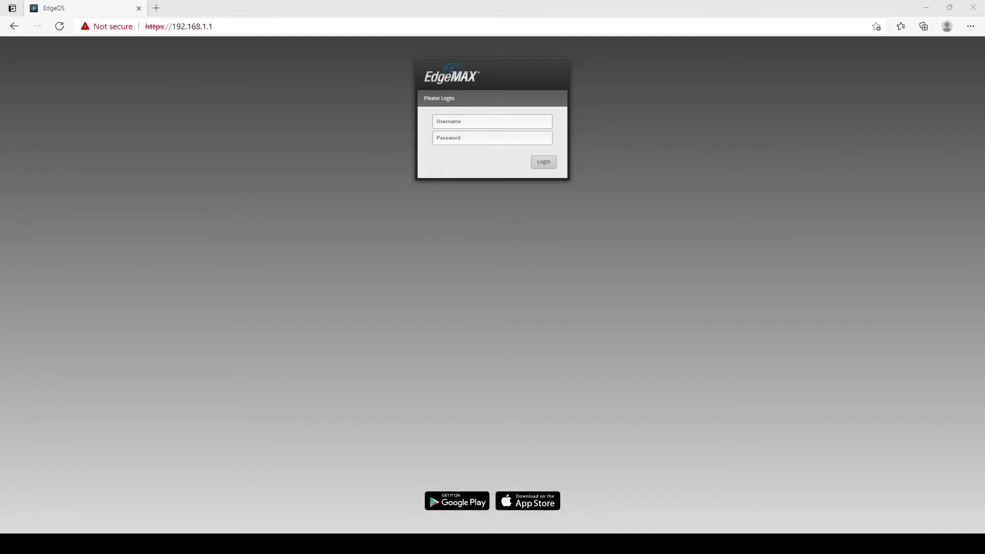
Sign in with the admin credentials and decline the Basic Setup wizard.
click(537, 121)
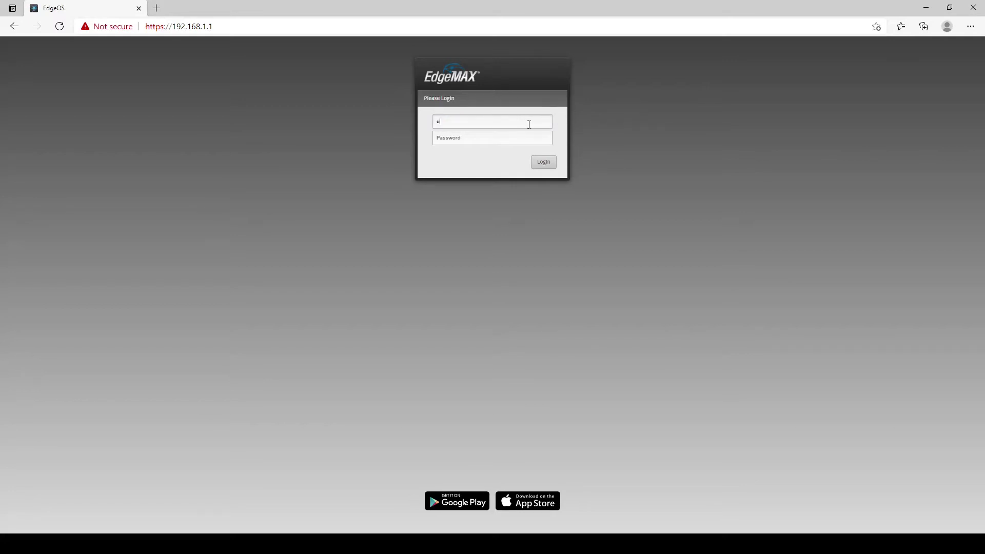
key(Tab)
text(ubnt)
key(Return)
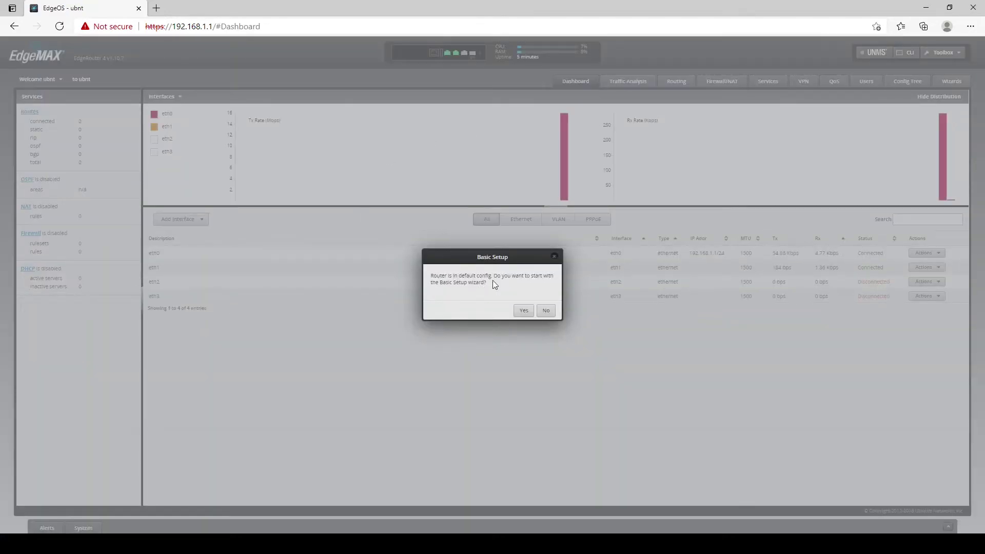
click(548, 311)
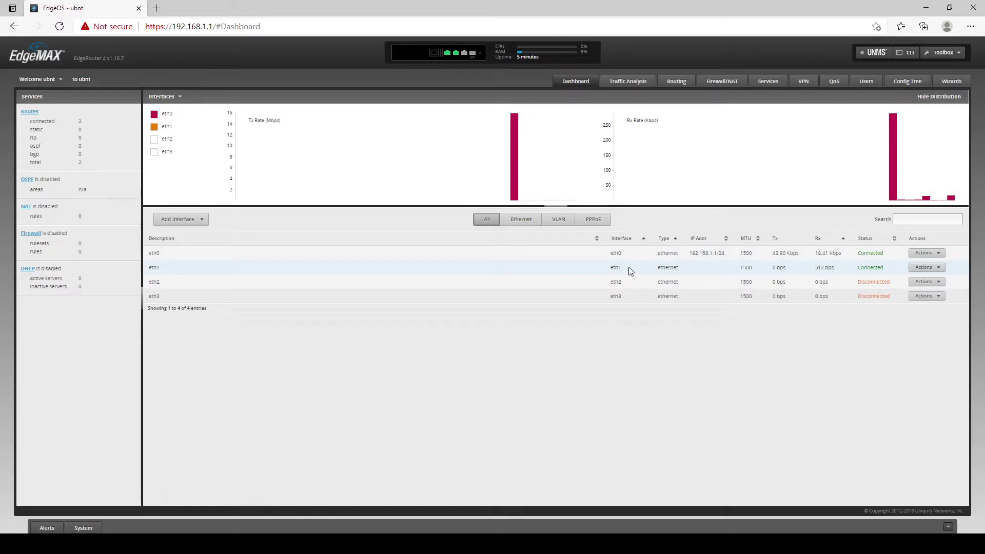
Set the eth0 interface description to Eth0.
click(924, 253)
click(927, 264)
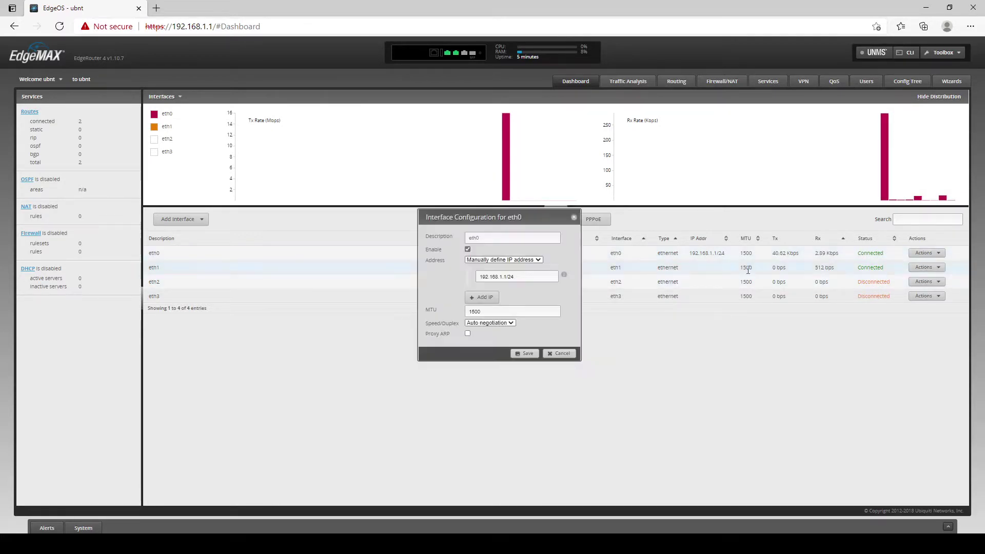
click(497, 238)
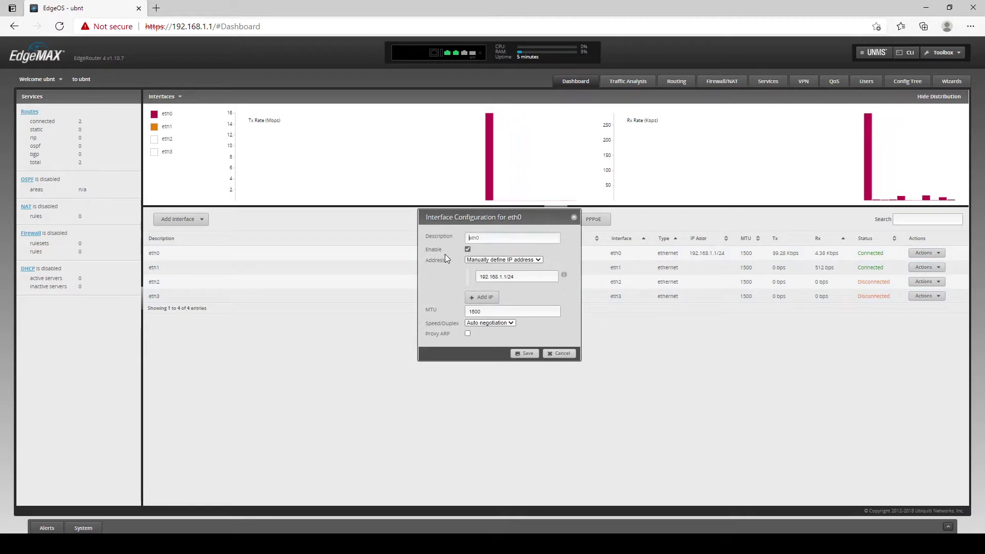
text(Eth0)
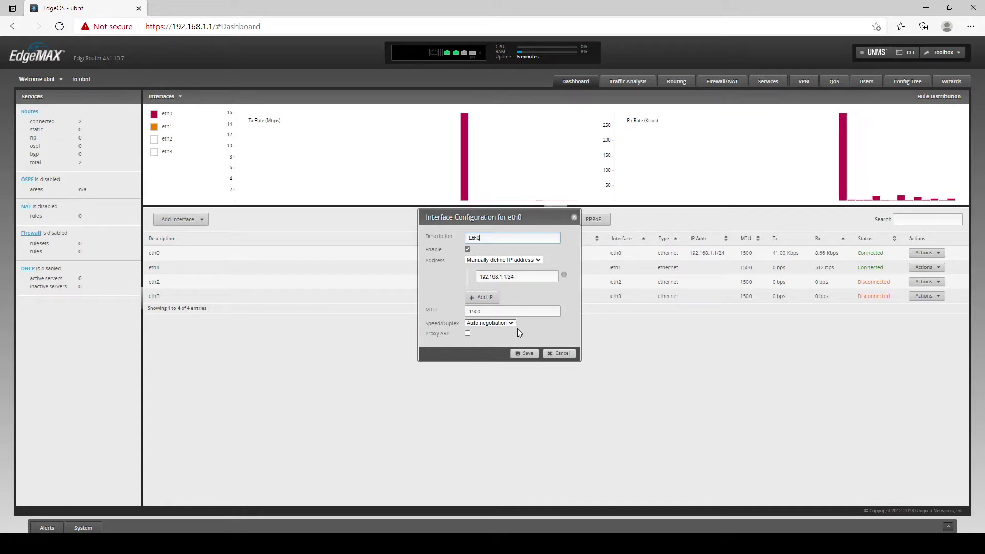
click(525, 354)
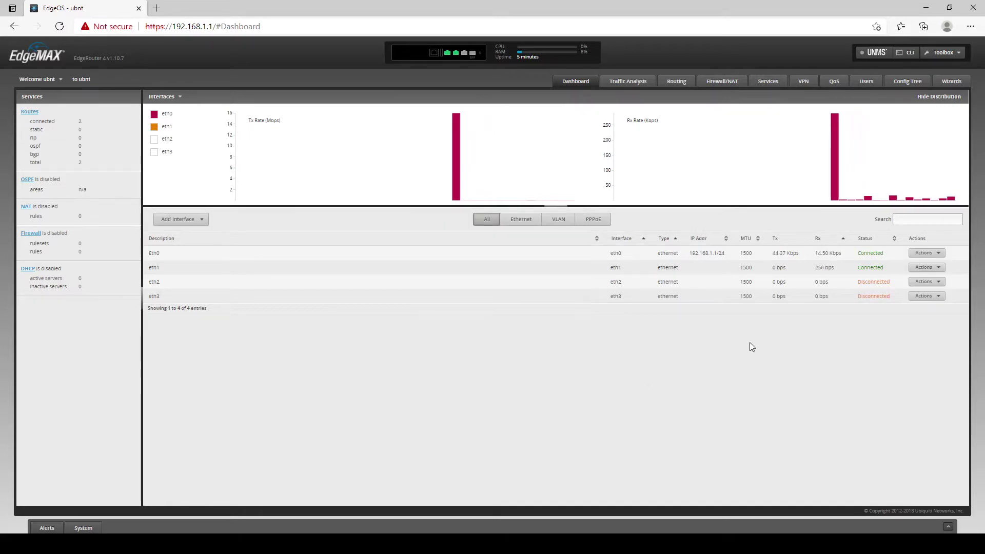
Describe eth1 as Eth1 with the manually defined address 2.0.0.2/24.
click(928, 271)
click(927, 278)
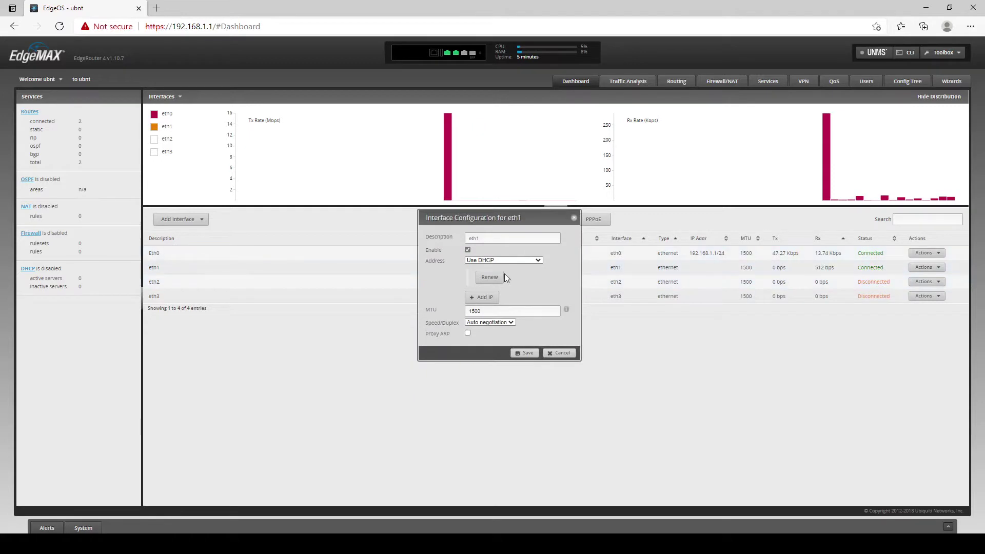
text(Eth1)
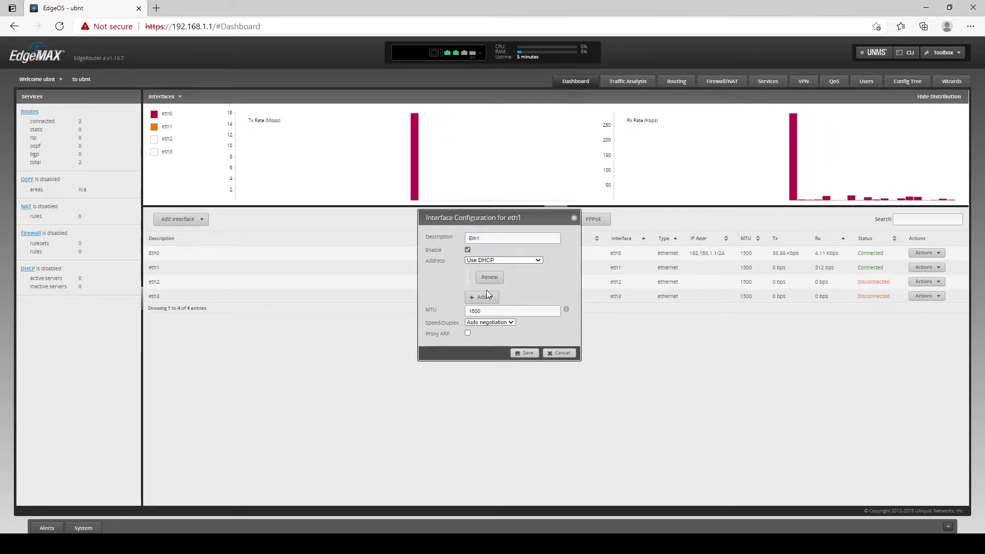
key(Down)
click(505, 276)
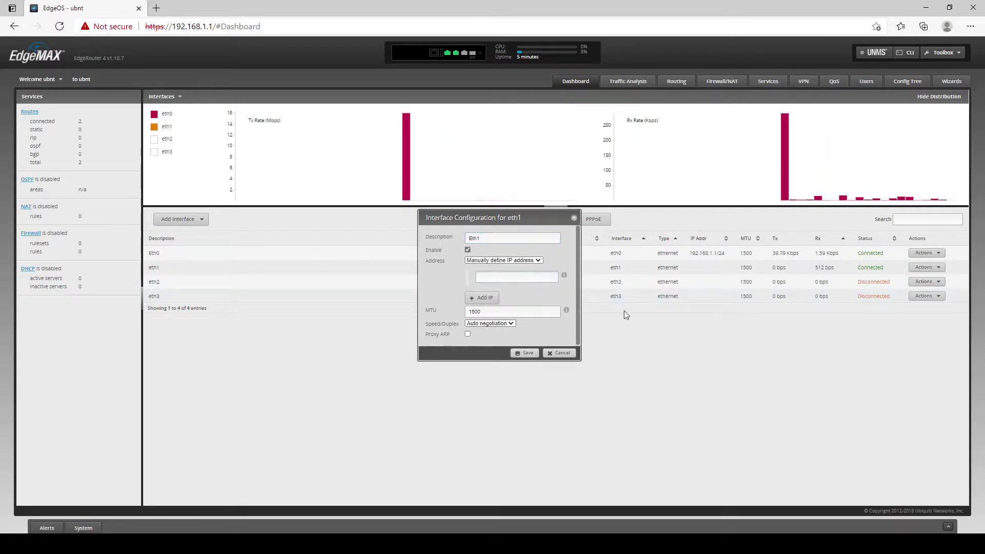
text(2.0.0.2)
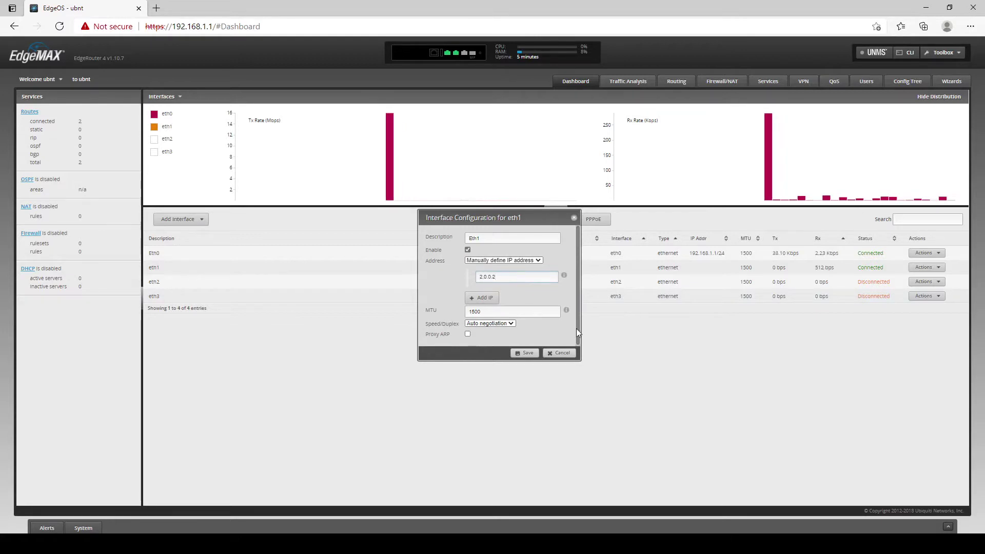
click(528, 353)
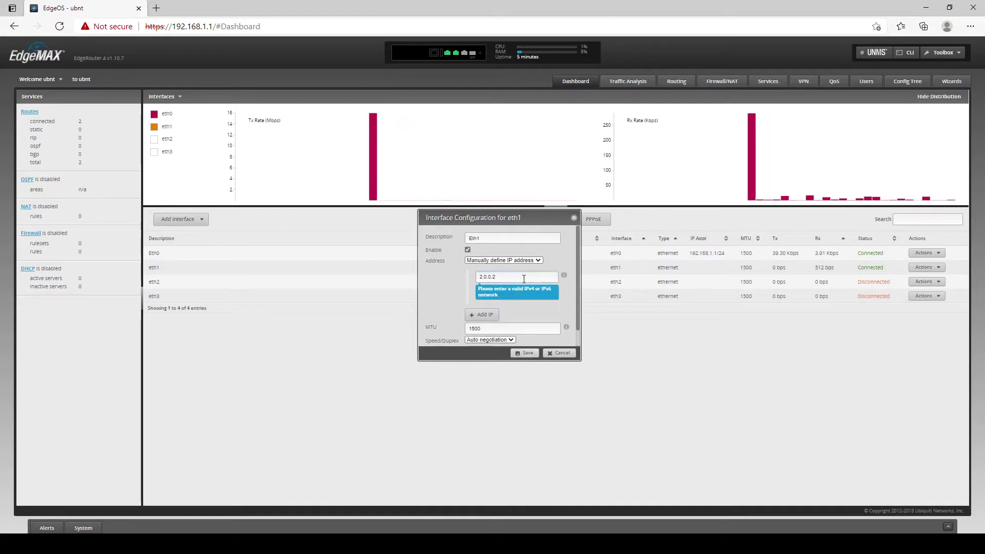
text(/24)
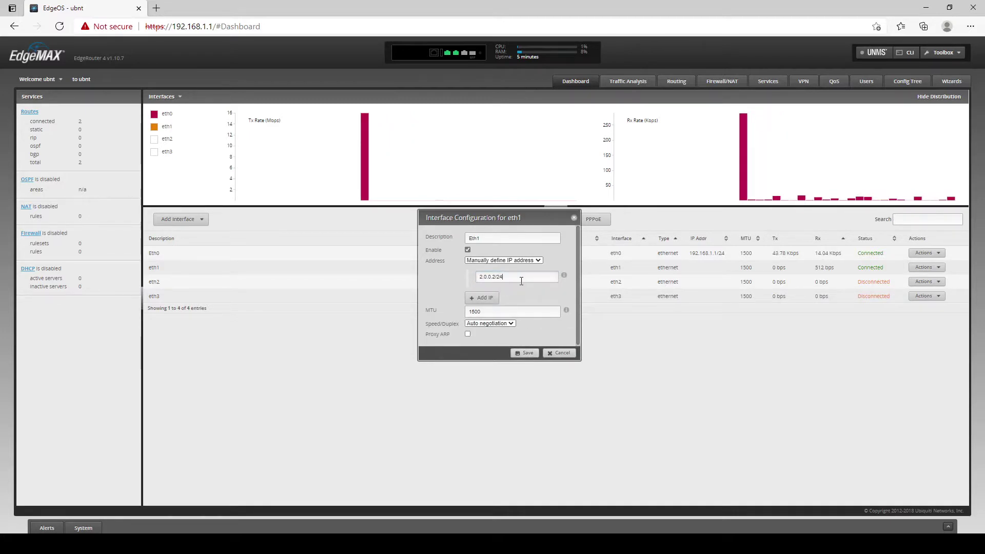
click(523, 354)
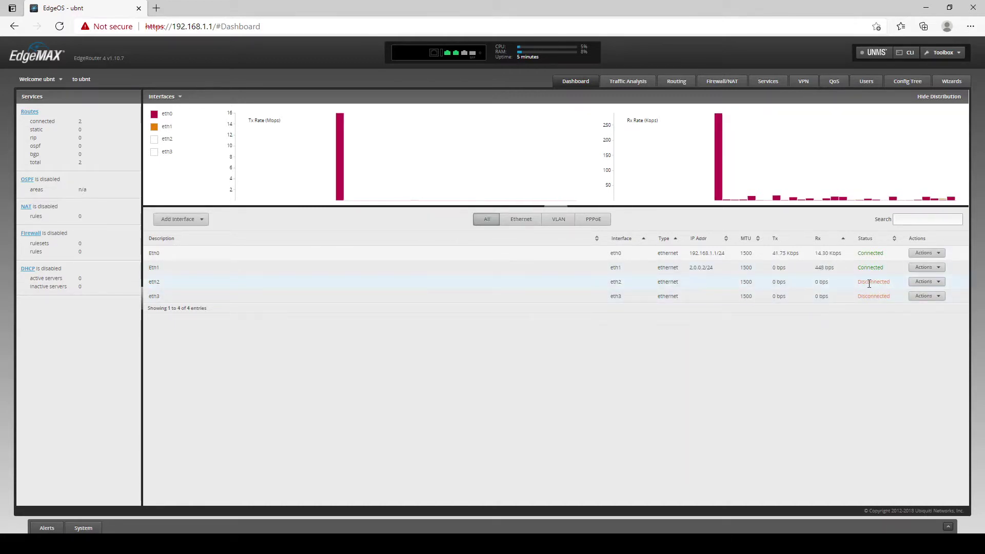
Add a gateway static route 0.0.0.0/0 via next hop 2.0.0.1, described WAN.
click(684, 86)
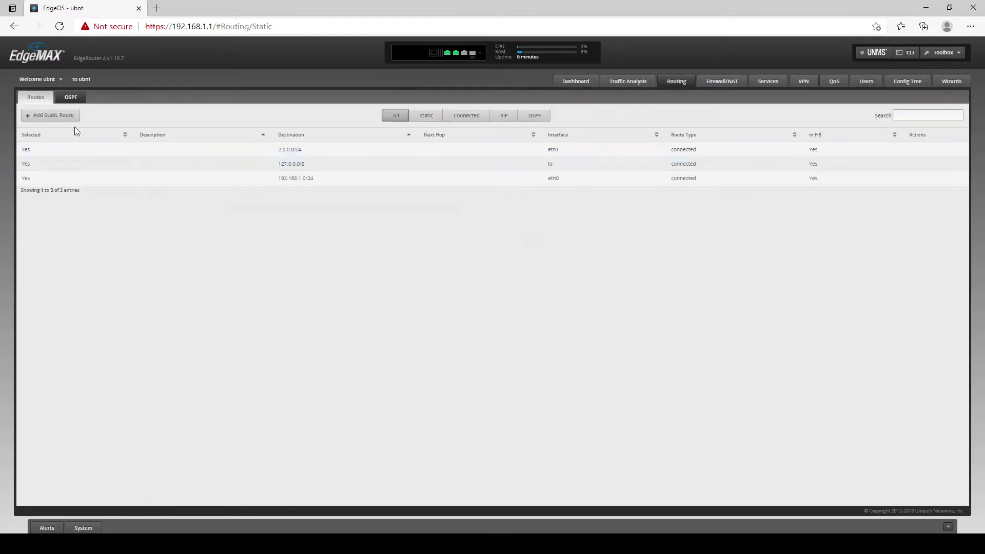
click(65, 117)
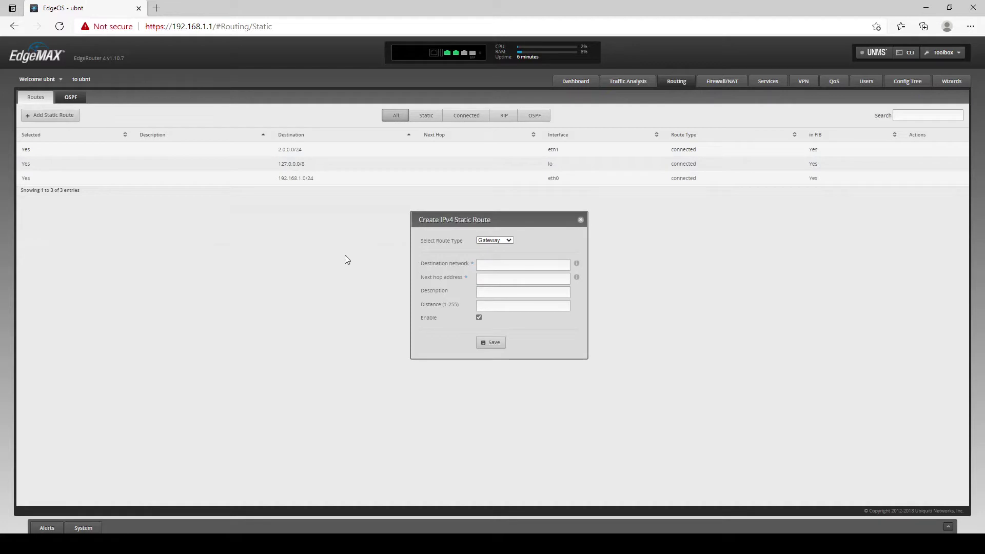
drag(455, 218, 456, 218)
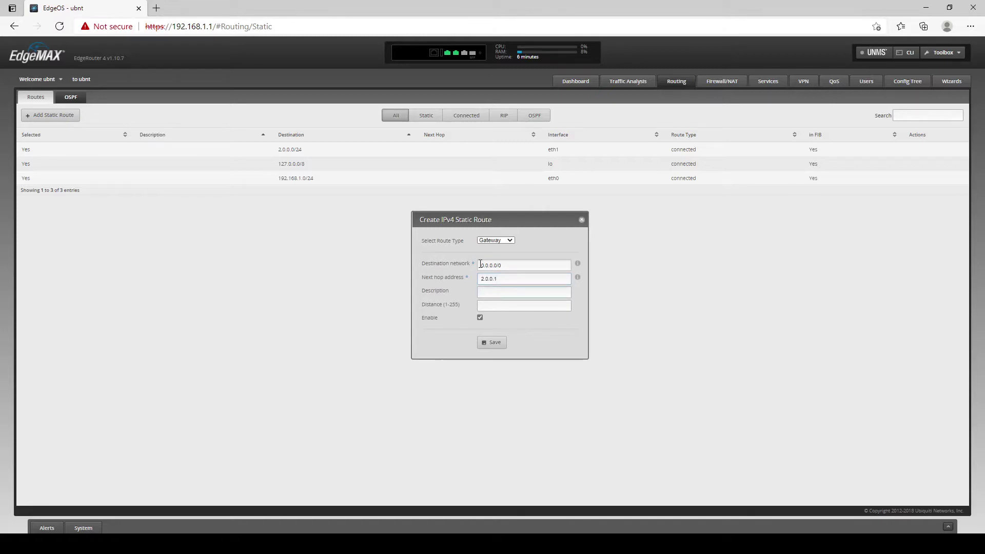
key(Tab)
click(492, 343)
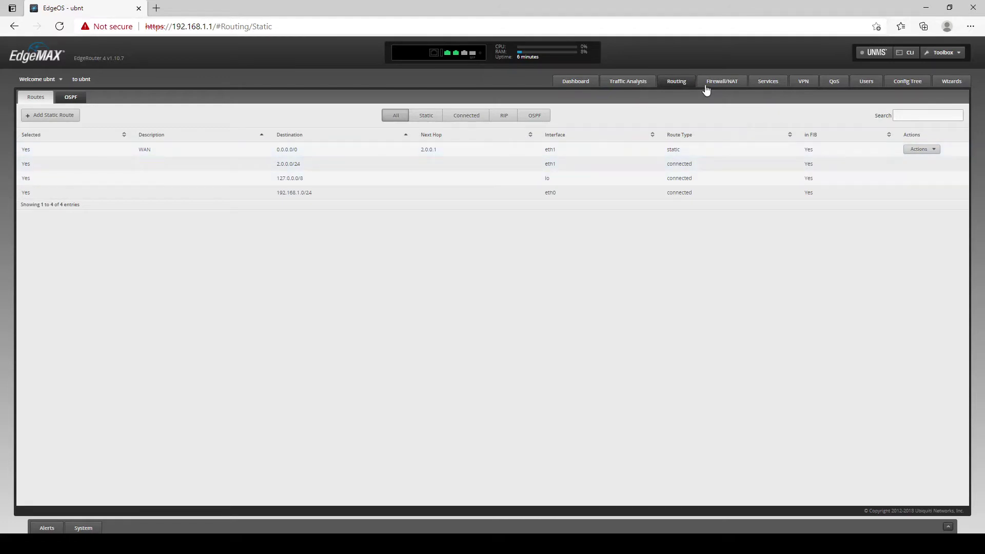
Create firewall ruleset Eth1_IN, described 'WAN IN Rules', with default action Drop.
click(721, 83)
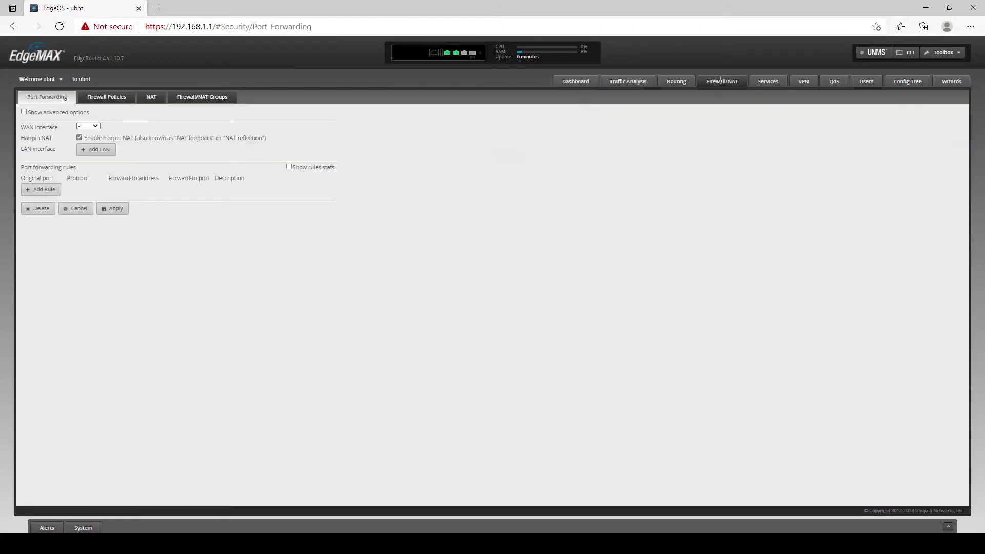
click(108, 98)
click(46, 115)
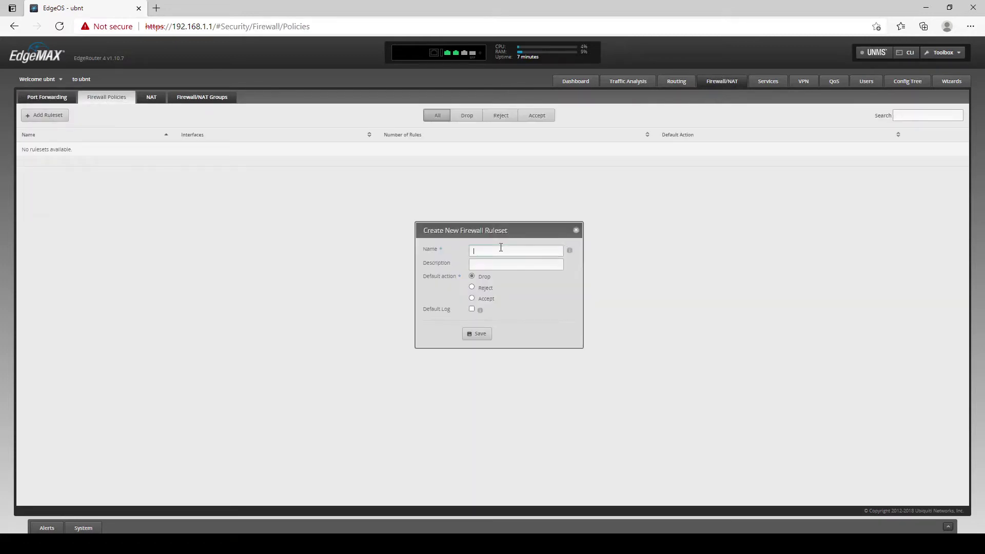
text(Eth1_IN)
click(510, 269)
text(WAN IN Rules)
click(477, 335)
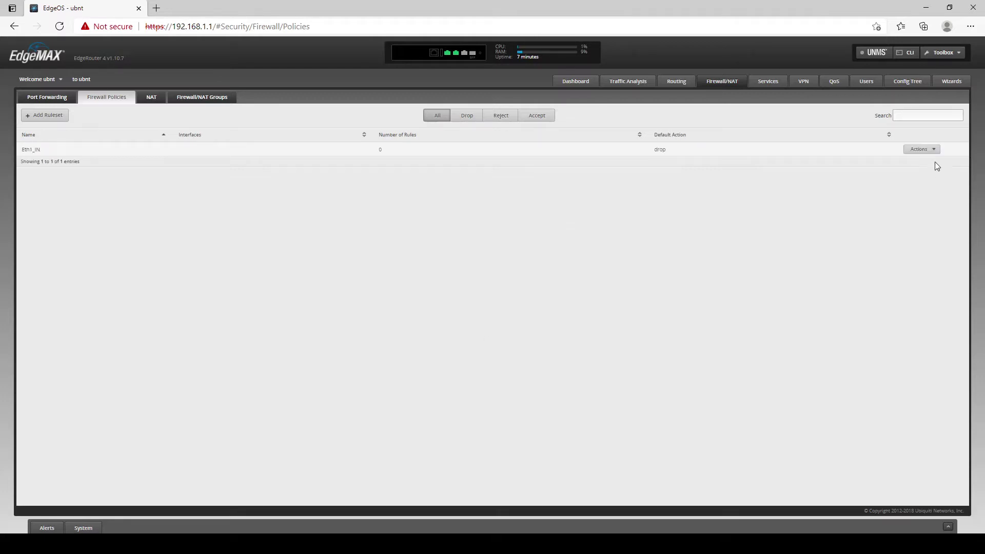
Apply the Eth1_IN ruleset to interface eth1 in the in direction.
click(921, 149)
click(924, 160)
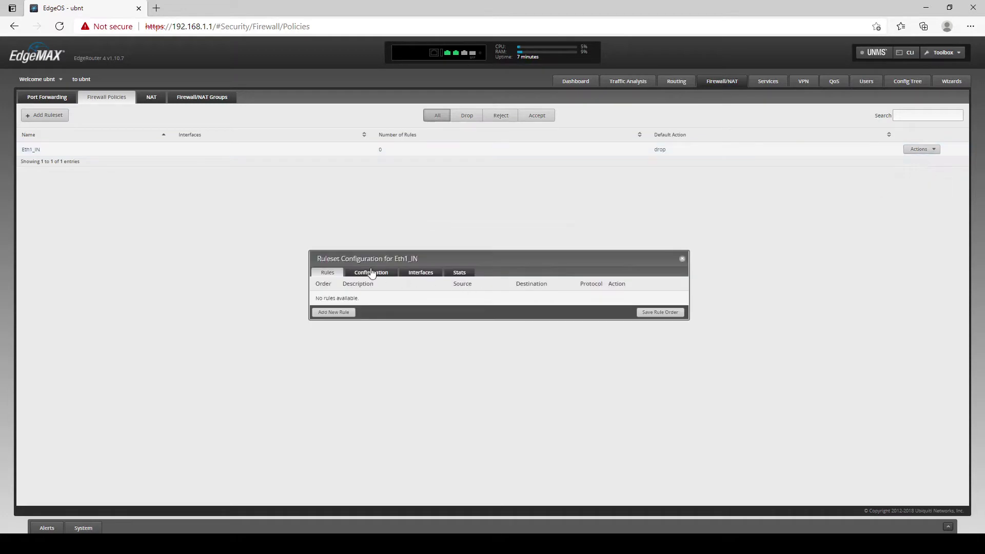
click(419, 273)
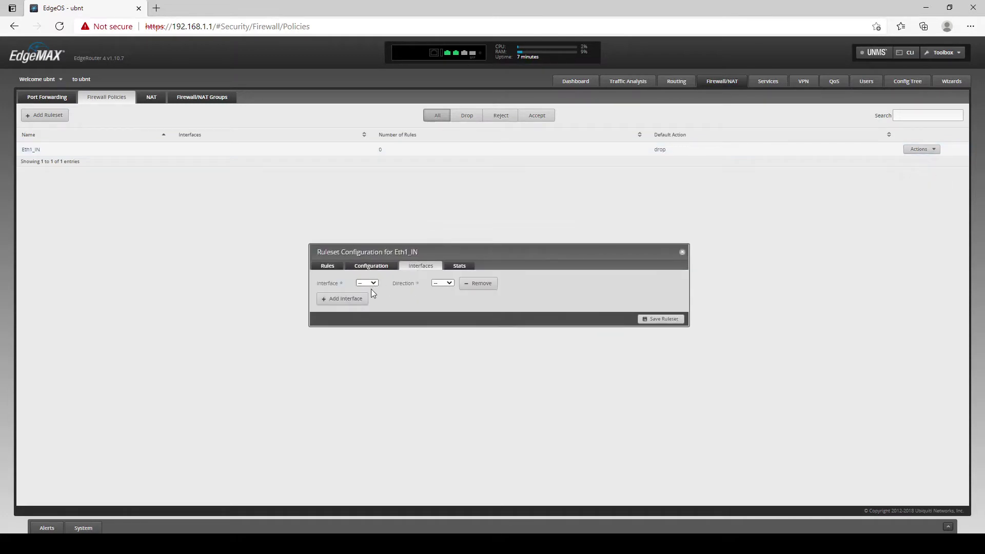
click(367, 283)
click(369, 304)
click(443, 283)
click(439, 295)
click(372, 267)
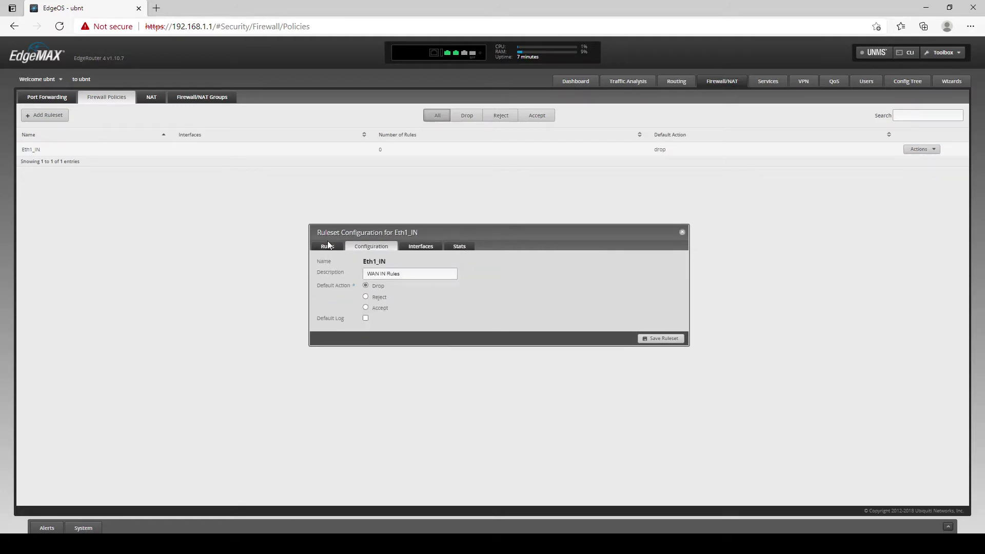
click(328, 247)
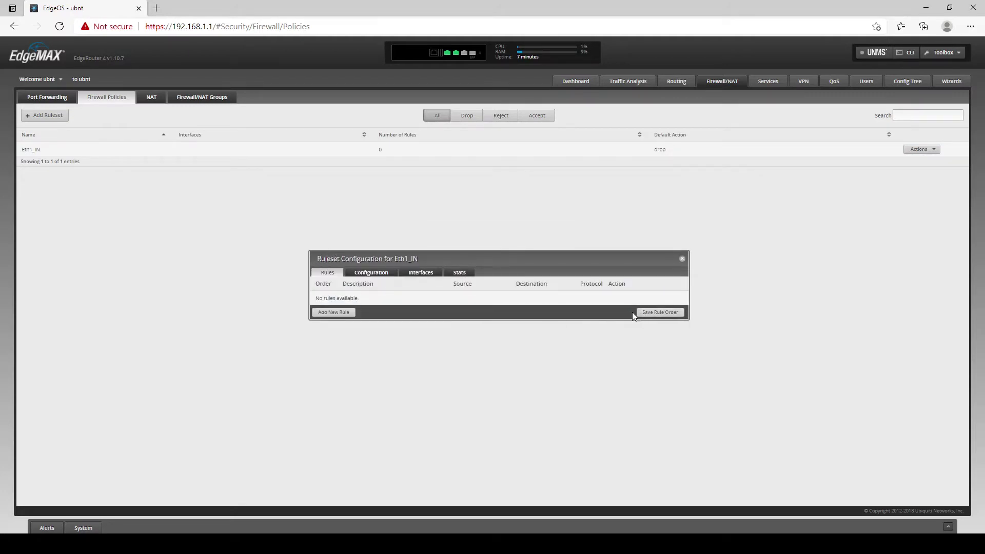
Add rule 'Allow Establish/Releated' accepting established and related traffic.
click(324, 313)
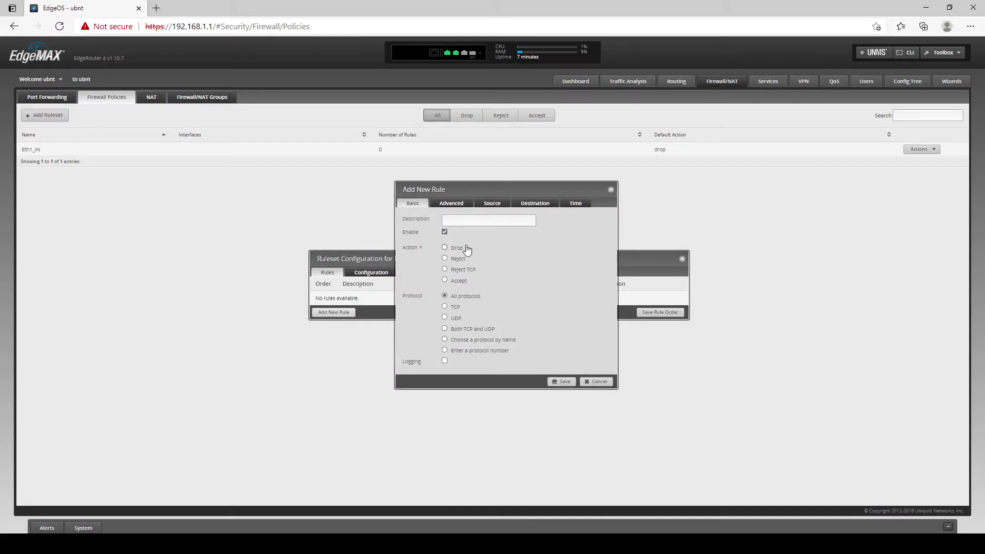
click(453, 203)
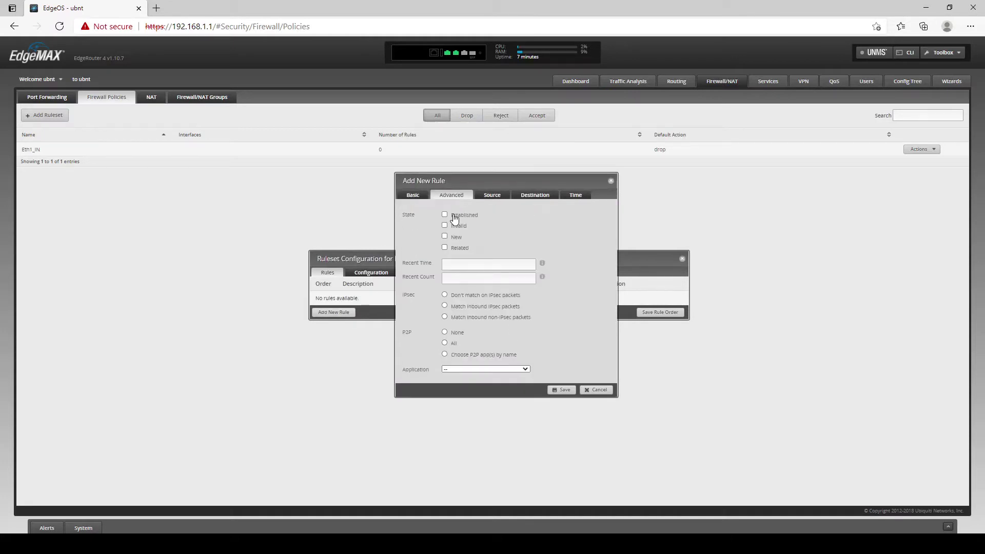
click(458, 249)
click(414, 195)
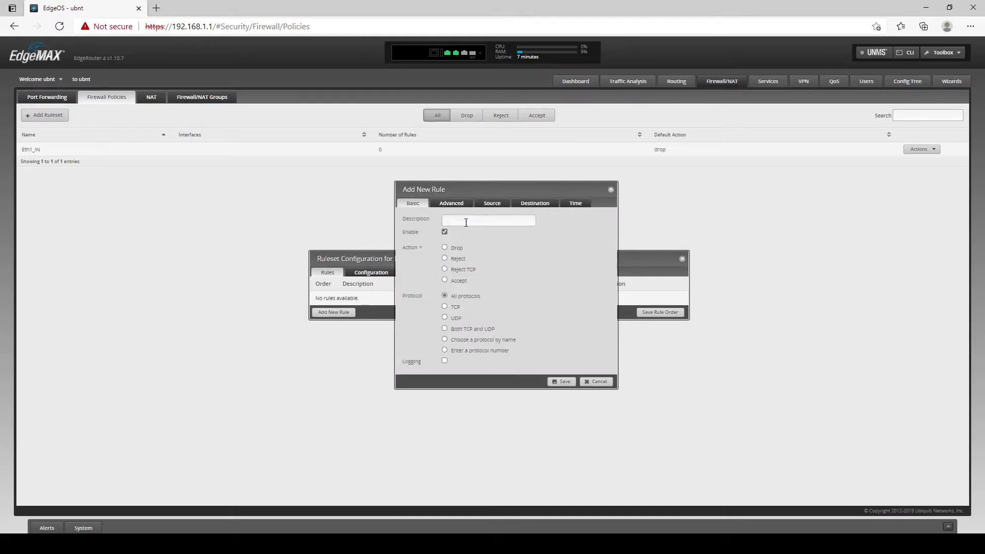
key(BackSpace)
key(BackSpace)
key(BackSpace)
key(BackSpace)
key(BackSpace)
key(BackSpace)
text(Allo)
click(455, 280)
click(452, 204)
click(444, 215)
click(445, 248)
click(416, 196)
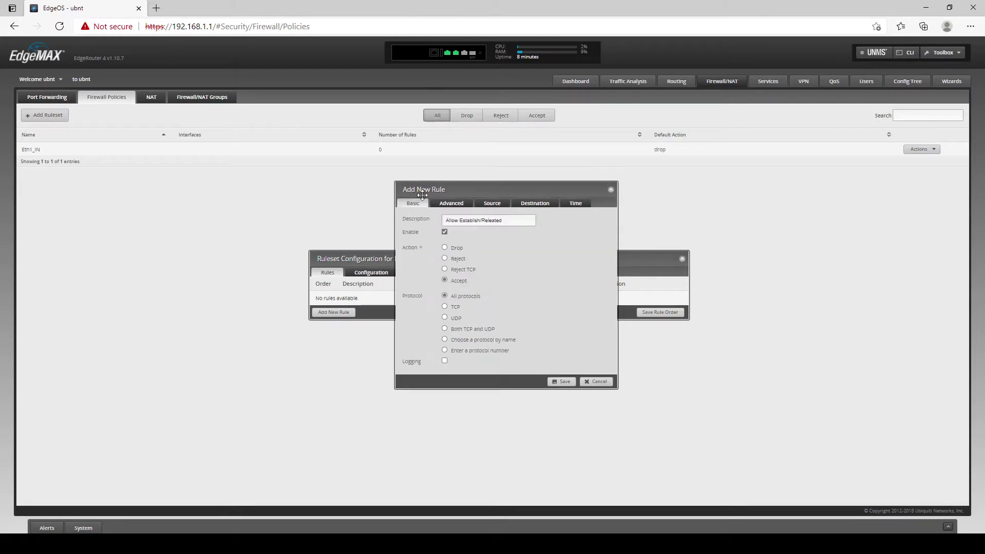
click(564, 381)
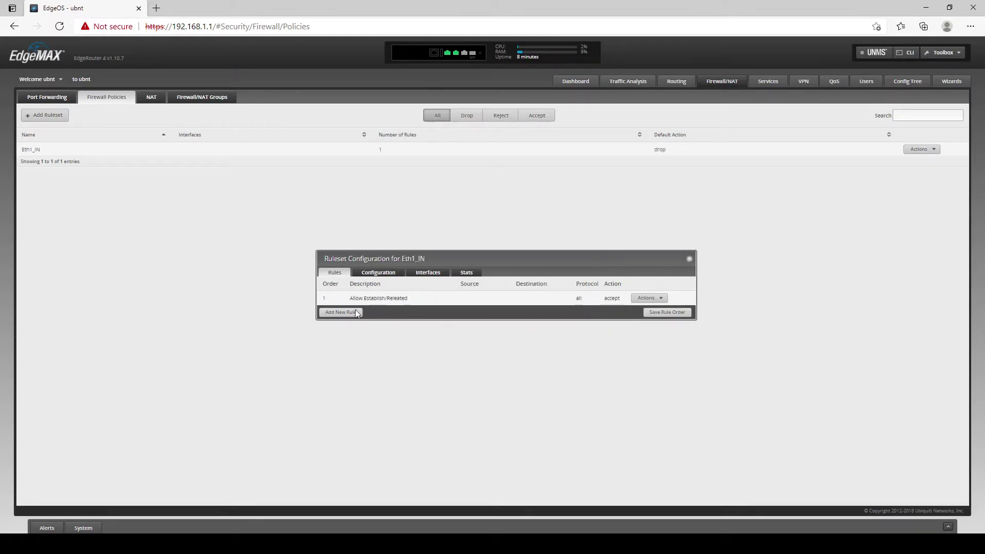
Add a second rule, 'Drop Invalid', matching invalid-state traffic.
click(344, 312)
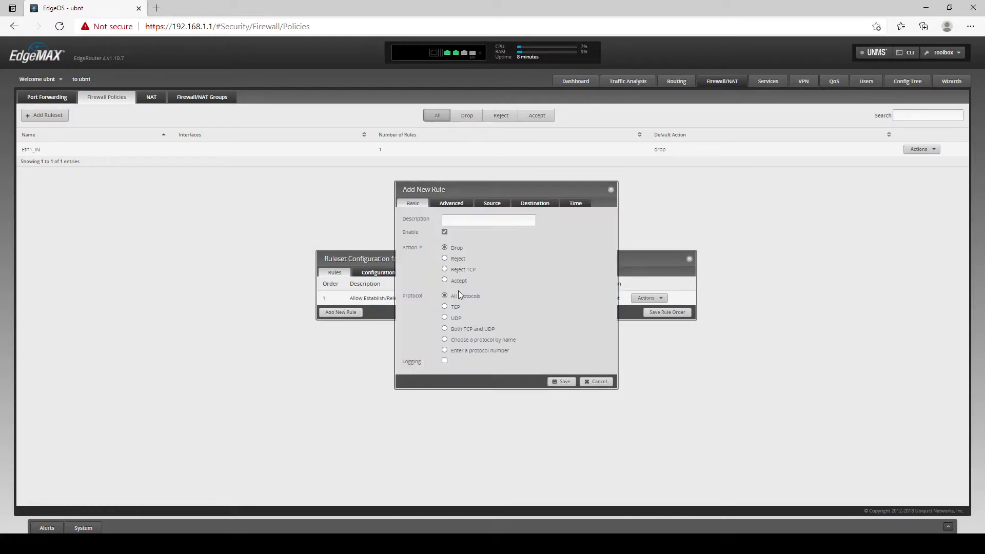
click(451, 203)
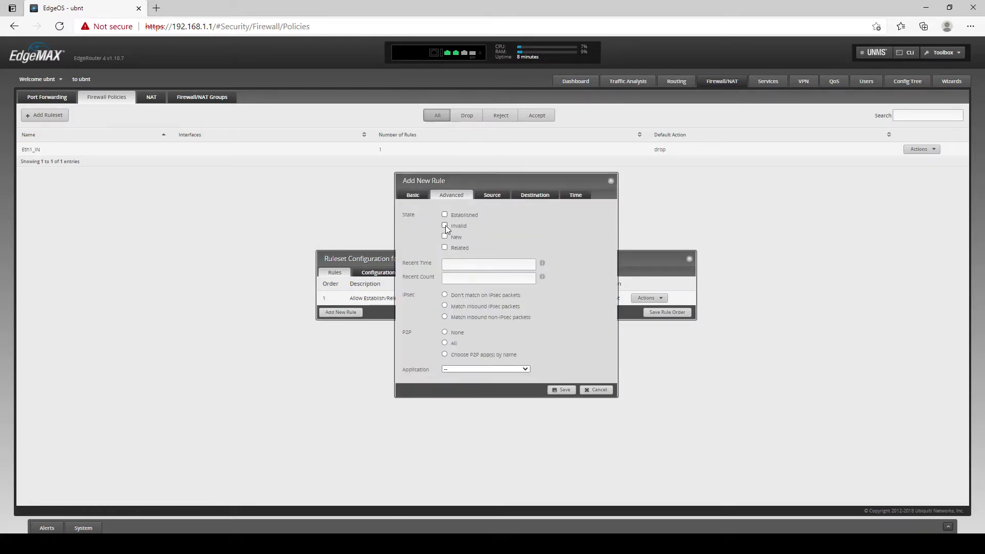
click(413, 196)
click(474, 221)
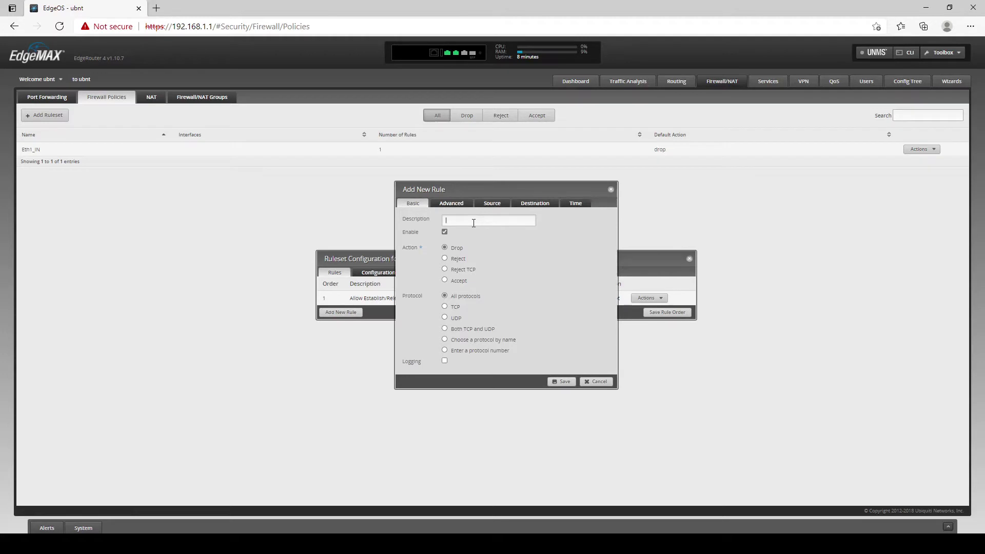
text(Drop Invalid)
click(557, 381)
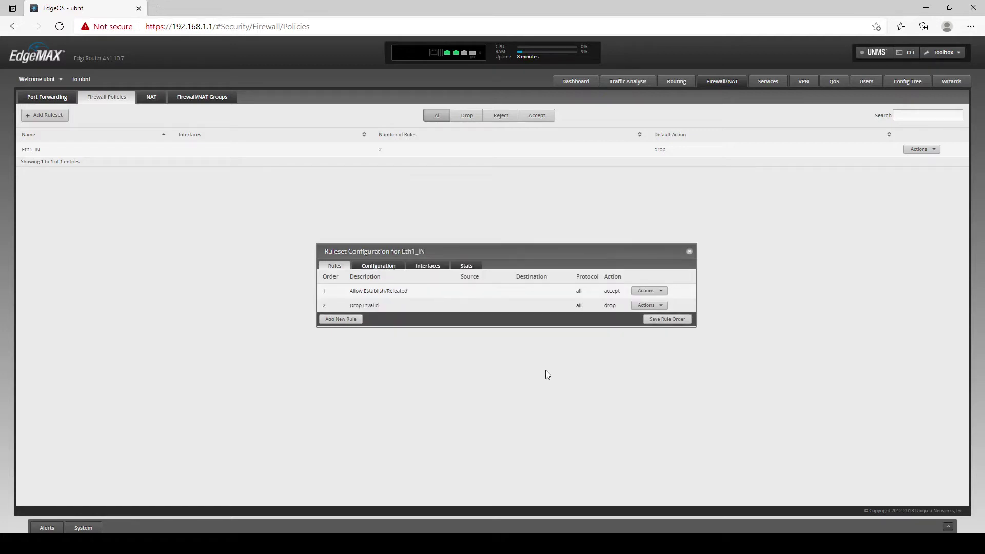
Review the ruleset's configuration and interface, then close the Eth1_IN window.
click(382, 266)
click(421, 247)
click(682, 252)
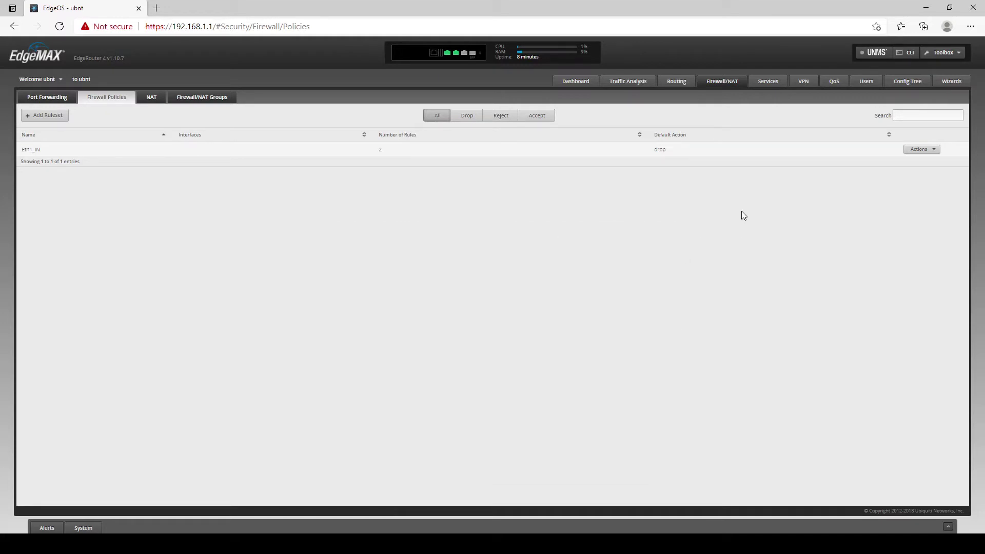
Create ruleset Eth1_Local described 'WAN Local Rules'.
click(48, 118)
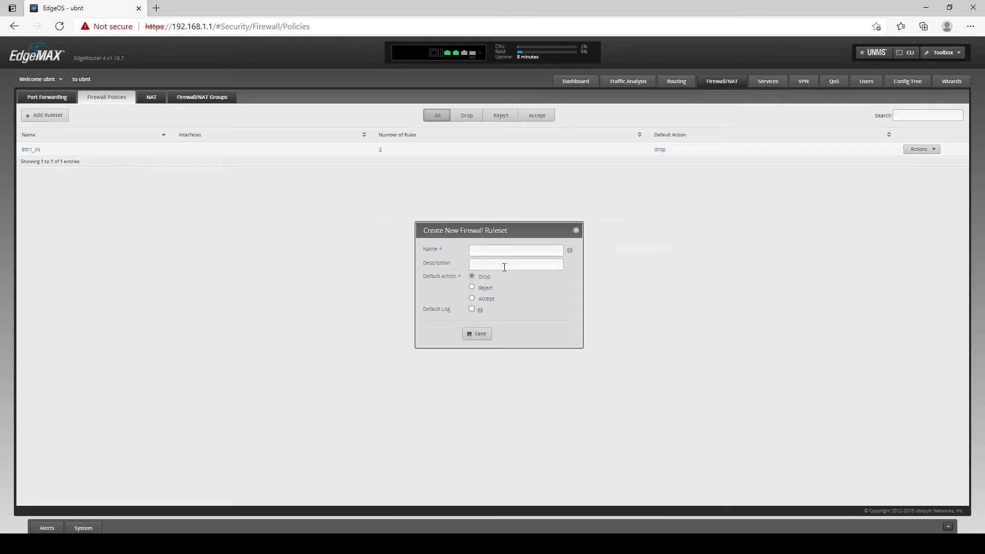
click(491, 248)
text(Eth1_)
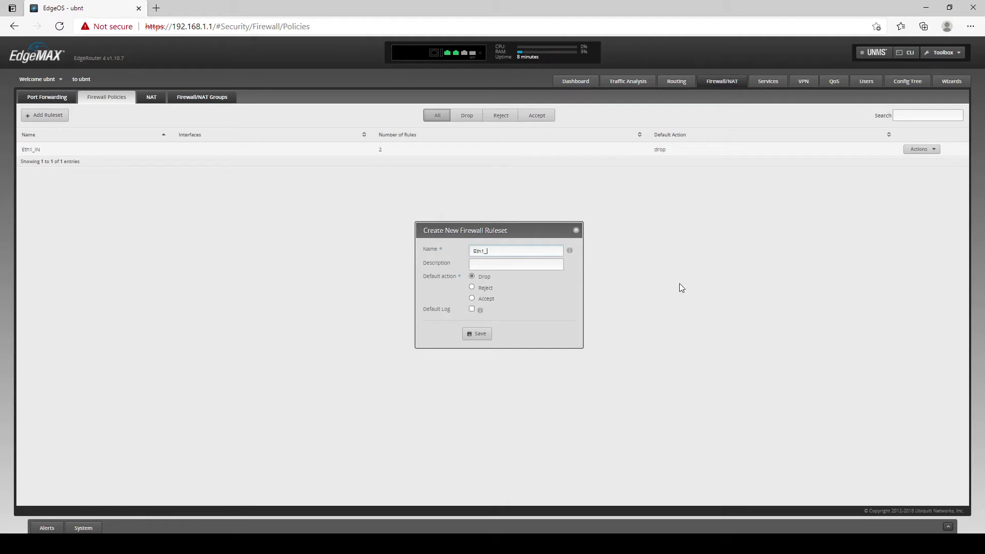
text(Loca)
key(Tab)
text(WAN Loc)
key(BackSpace)
key(BackSpace)
text(ocal)
click(477, 334)
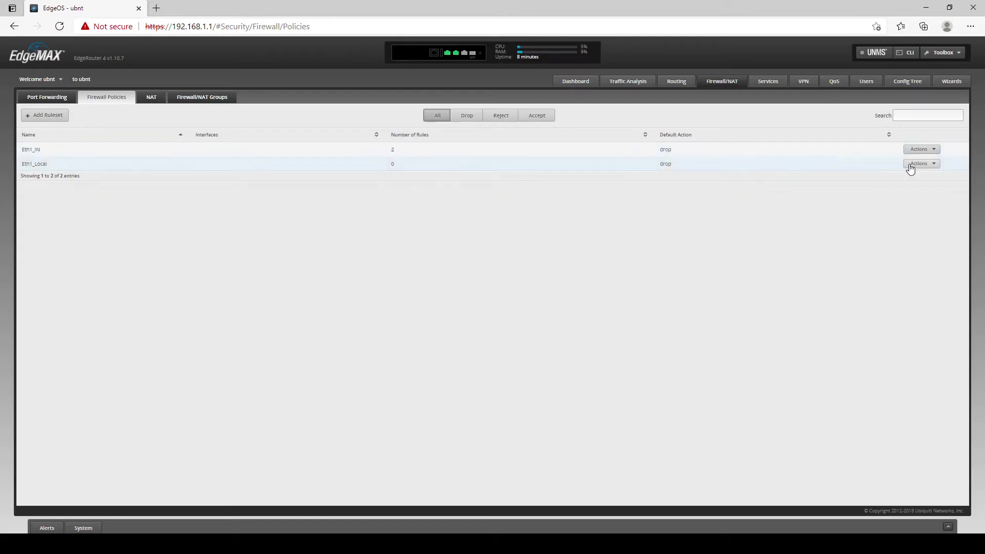
Assign Eth1_Local to interface eth1 in the local direction.
click(919, 165)
click(919, 176)
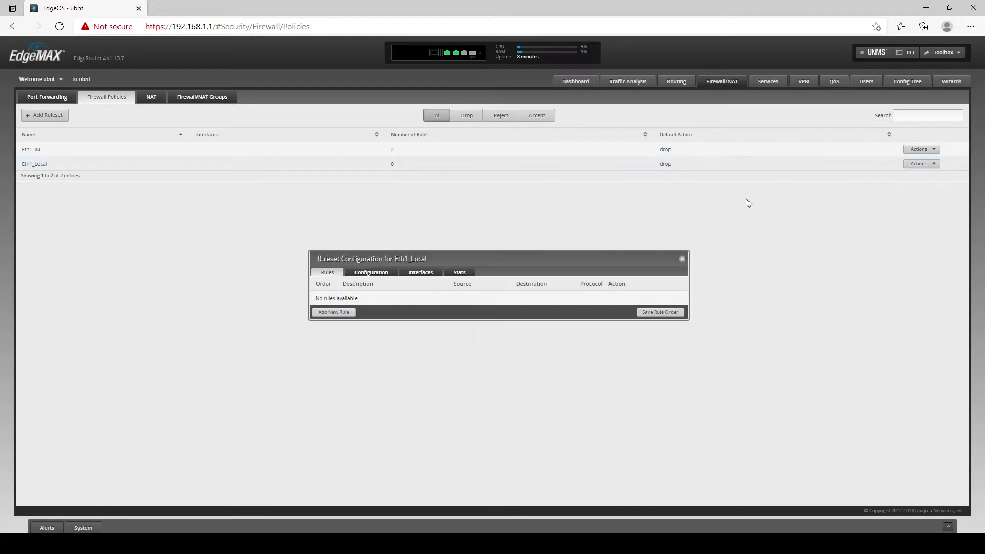
click(421, 266)
click(368, 306)
click(443, 318)
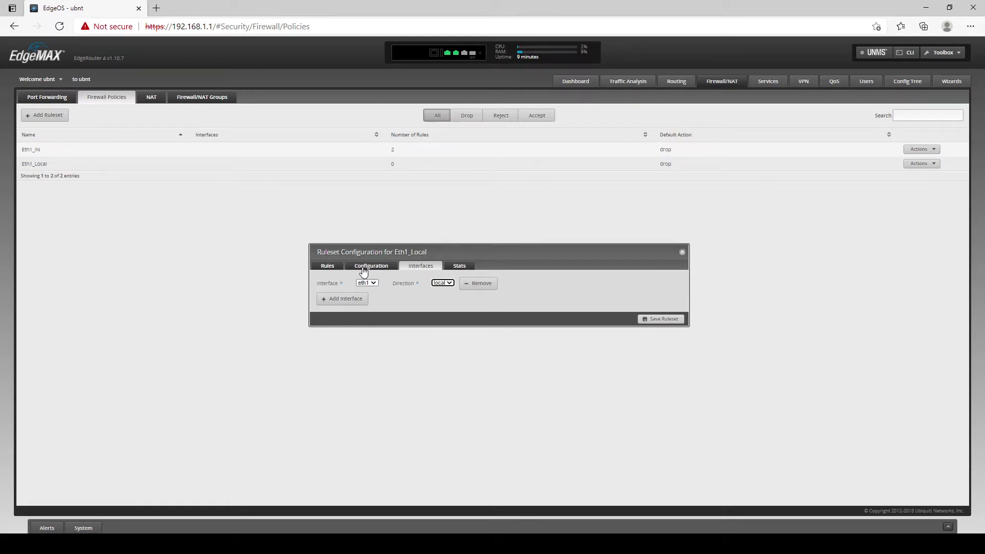
click(361, 269)
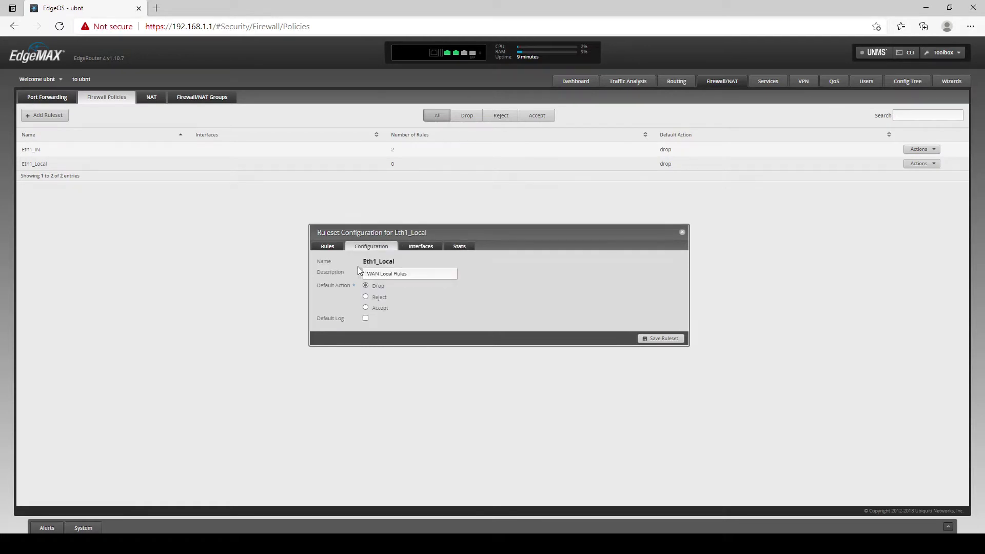
Add Eth1_Local rule 'Allow Establish/Releated' accepting established and related traffic, then begin another rule.
click(326, 246)
click(333, 313)
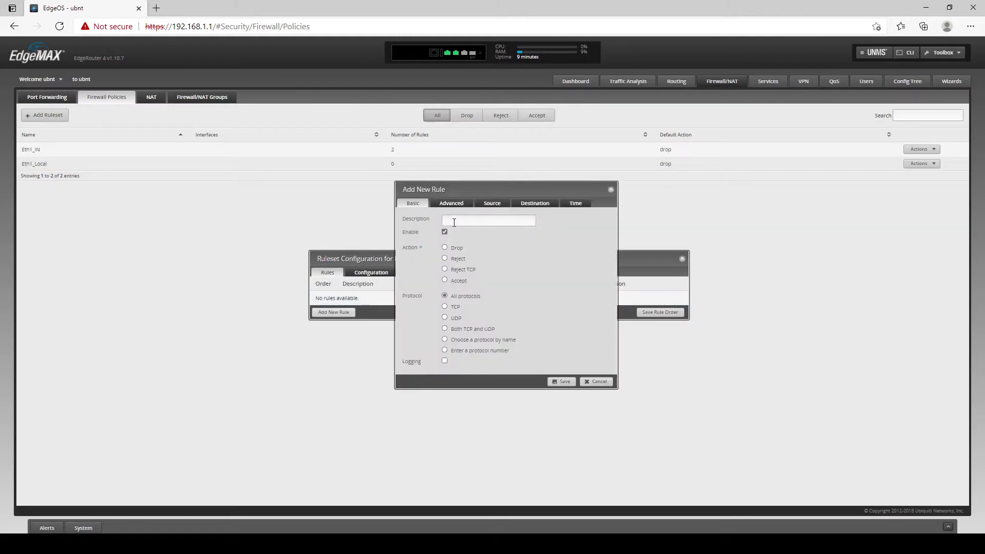
text(Eth1)
key(BackSpace)
key(BackSpace)
key(BackSpace)
key(BackSpace)
text(Allow Establish/Releated)
click(460, 202)
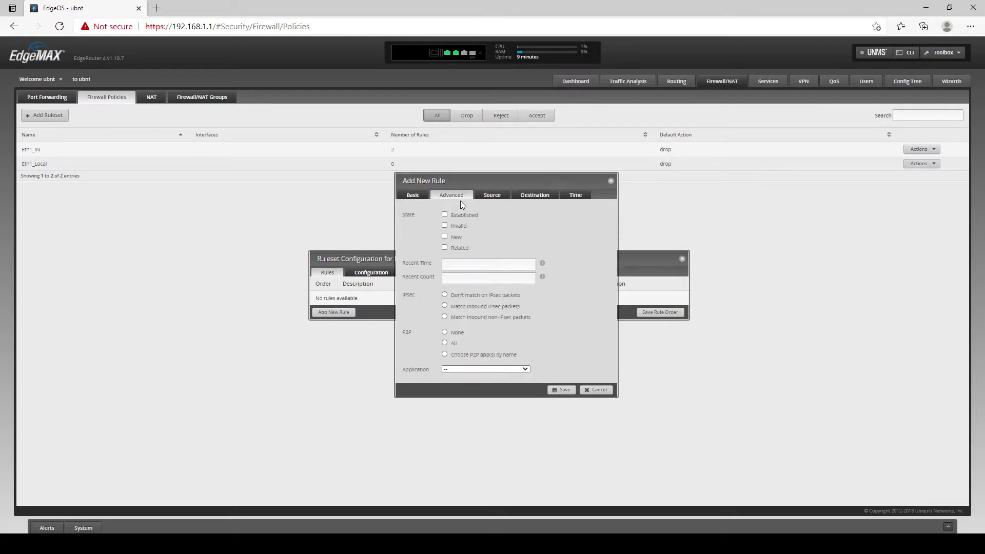
click(445, 214)
click(445, 248)
click(413, 195)
click(459, 282)
click(562, 382)
click(339, 312)
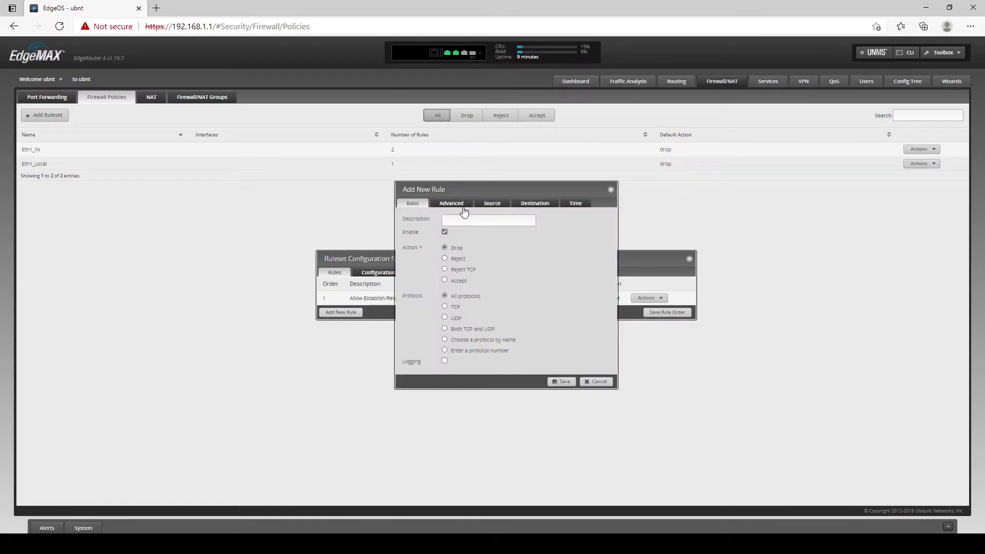
Add rule 'Drop Invalid' matching invalid-state traffic.
click(473, 222)
text(Drop Invalid)
click(460, 200)
click(444, 225)
click(560, 389)
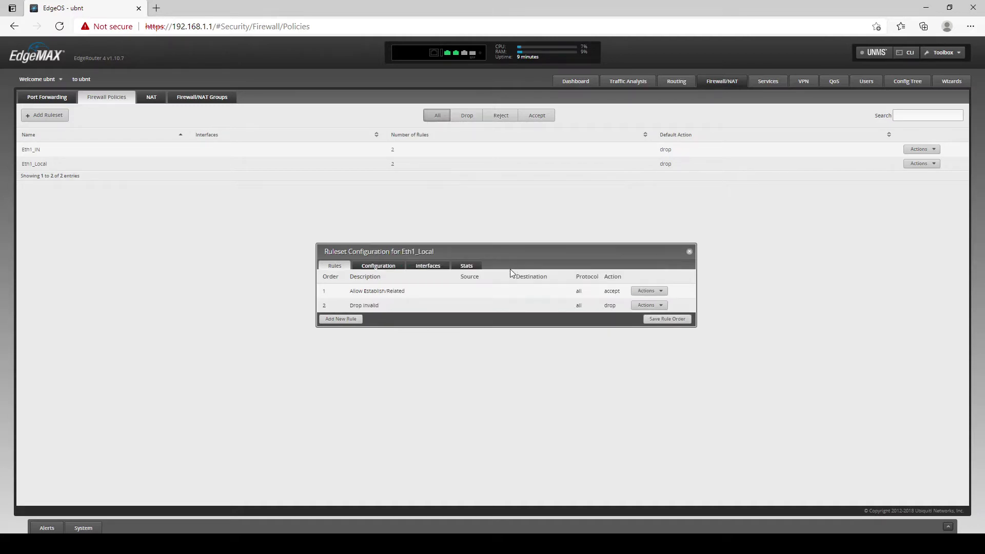
Save Eth1_Local with its eth1/local assignment and close the ruleset window.
click(429, 265)
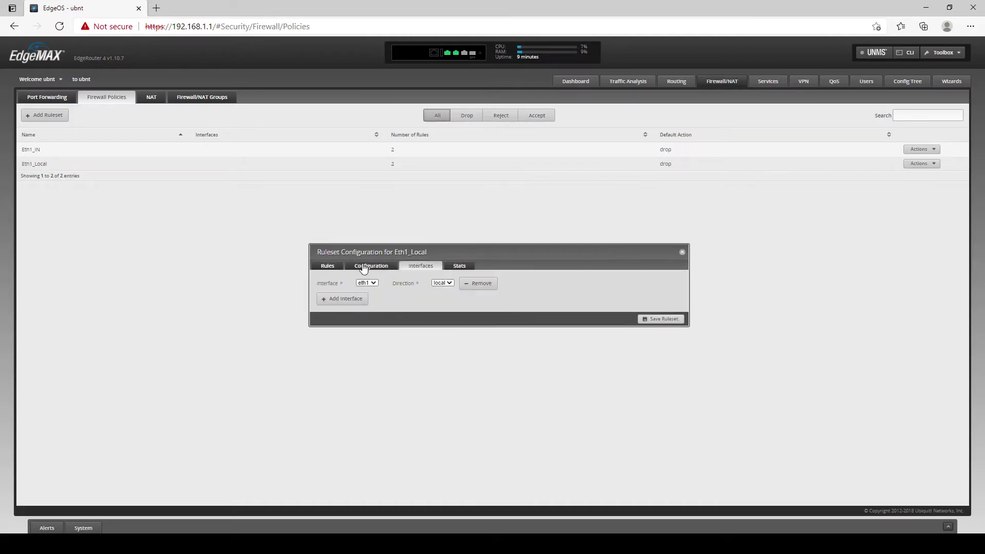
click(366, 266)
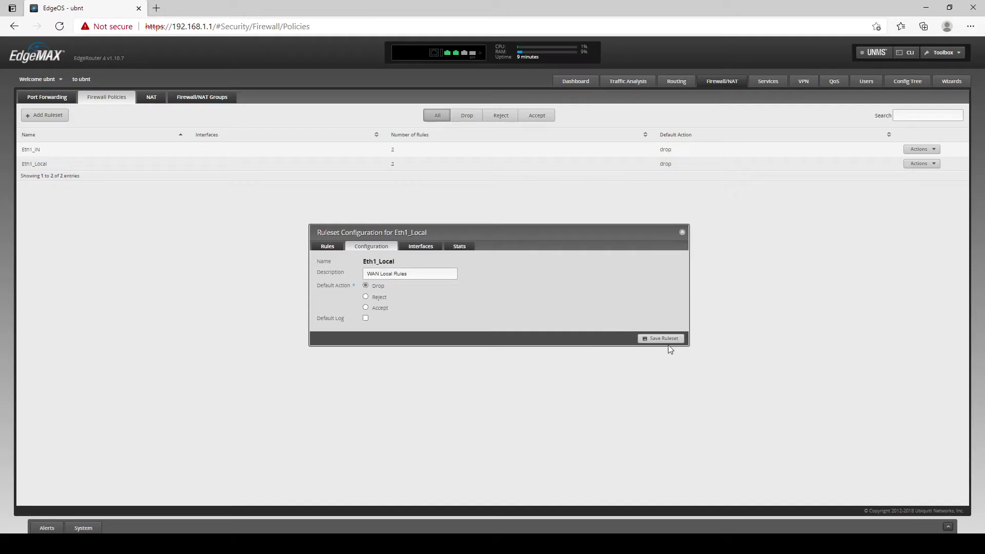
click(663, 338)
click(683, 232)
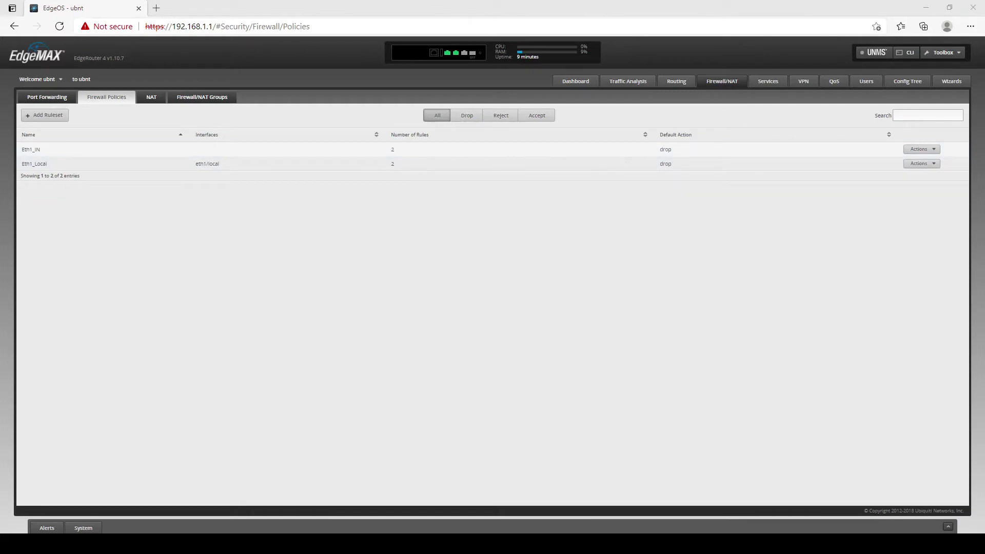
Add source NAT rule 'Eth1 NAT' masquerading traffic out through eth1.
click(151, 97)
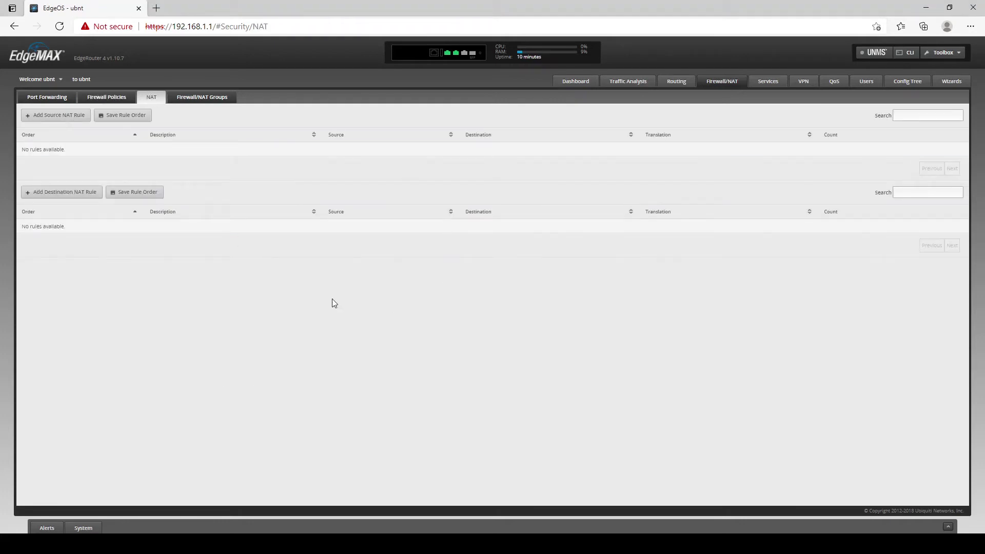
click(60, 121)
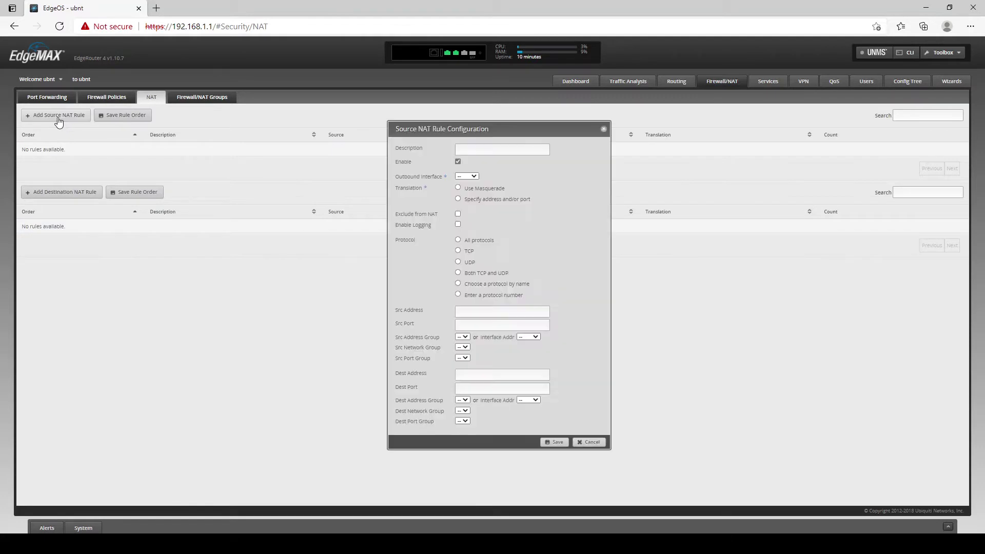
text(Eth)
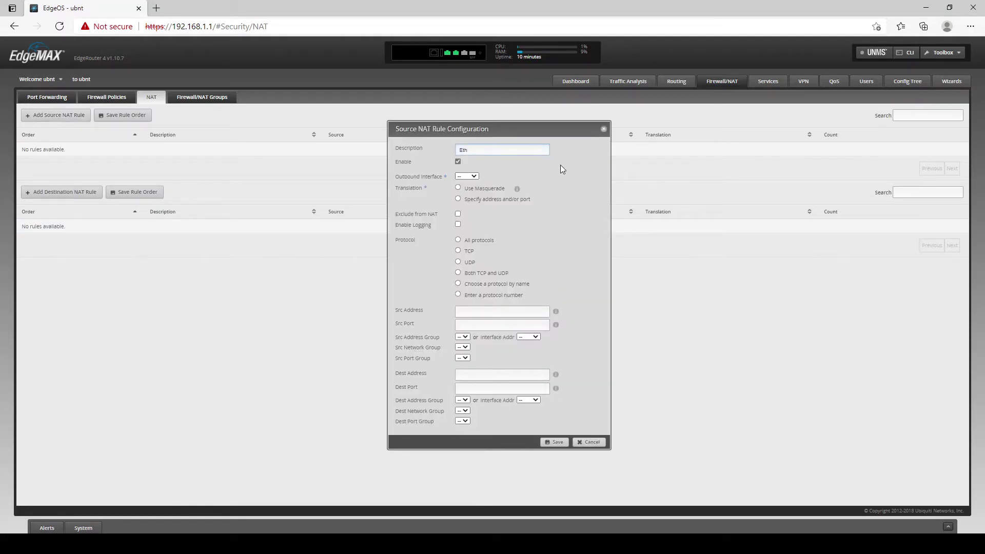
text(1 NAT)
click(464, 178)
click(458, 188)
click(555, 442)
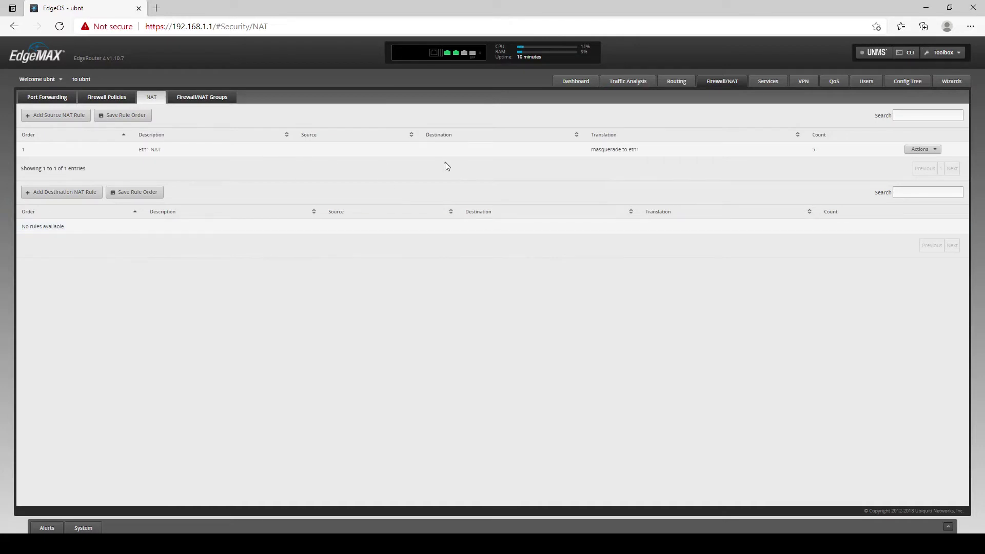
Start a new DHCP server and name it Eth0Lan.
click(767, 83)
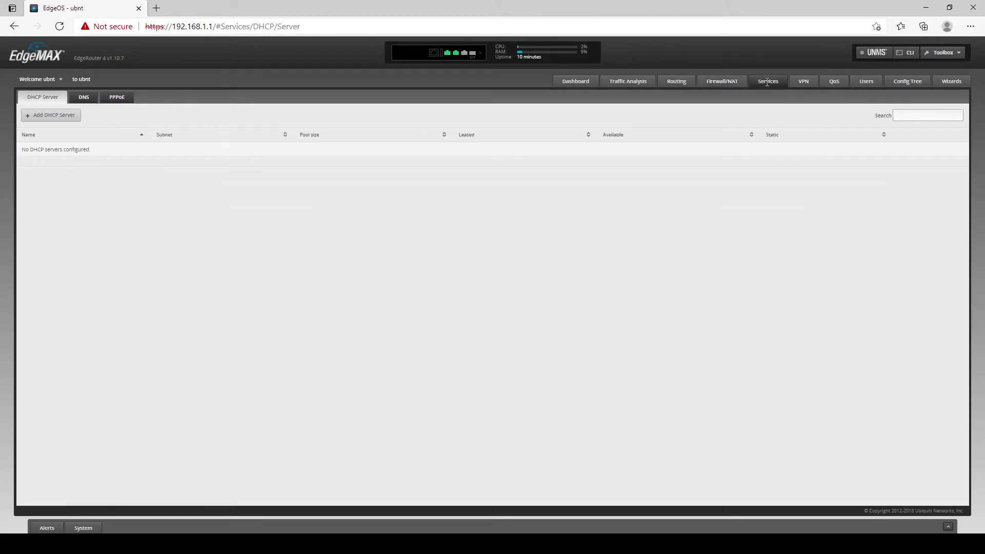
click(41, 116)
click(477, 226)
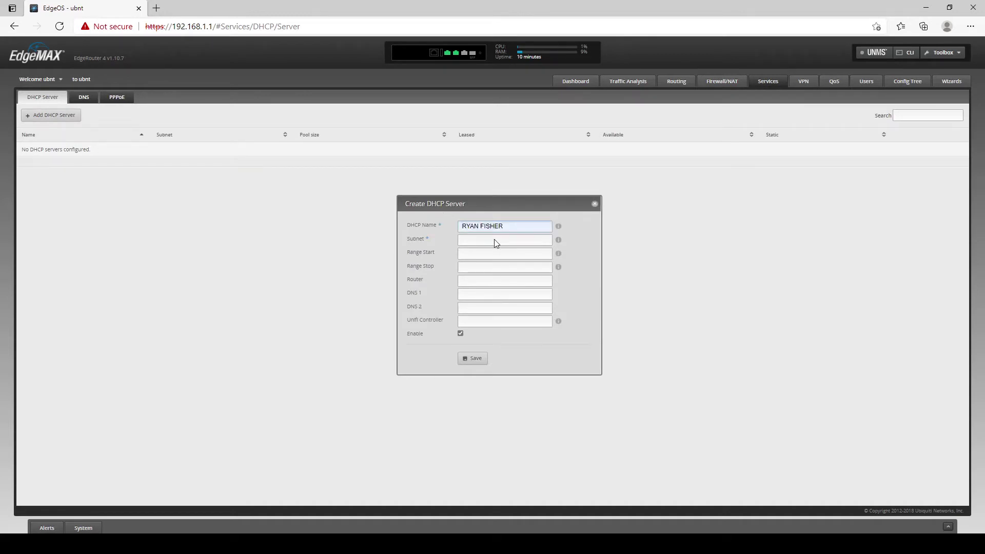
text(Eth0)
text(/KL)
key(BackSpace)
key(BackSpace)
text(Lan)
click(495, 240)
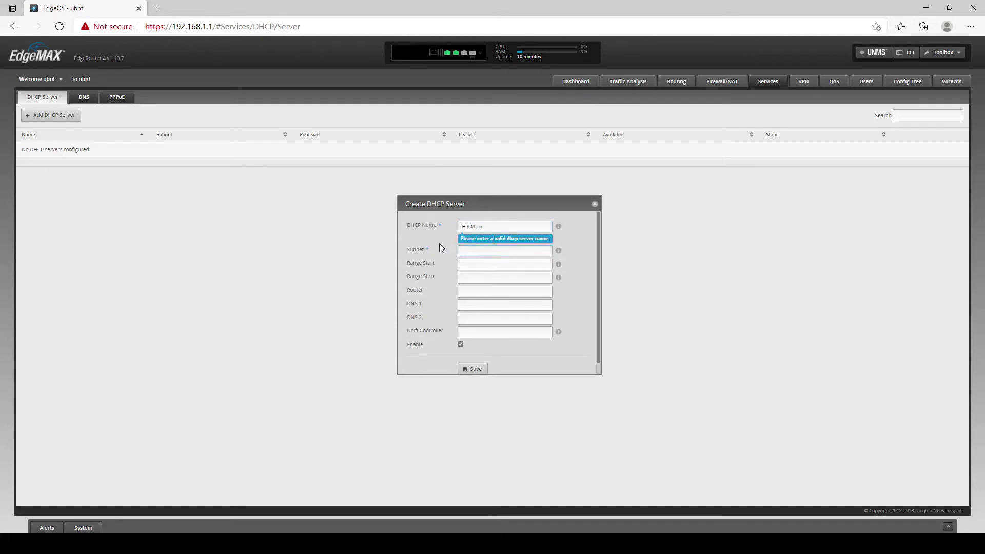
click(489, 225)
key(BackSpace)
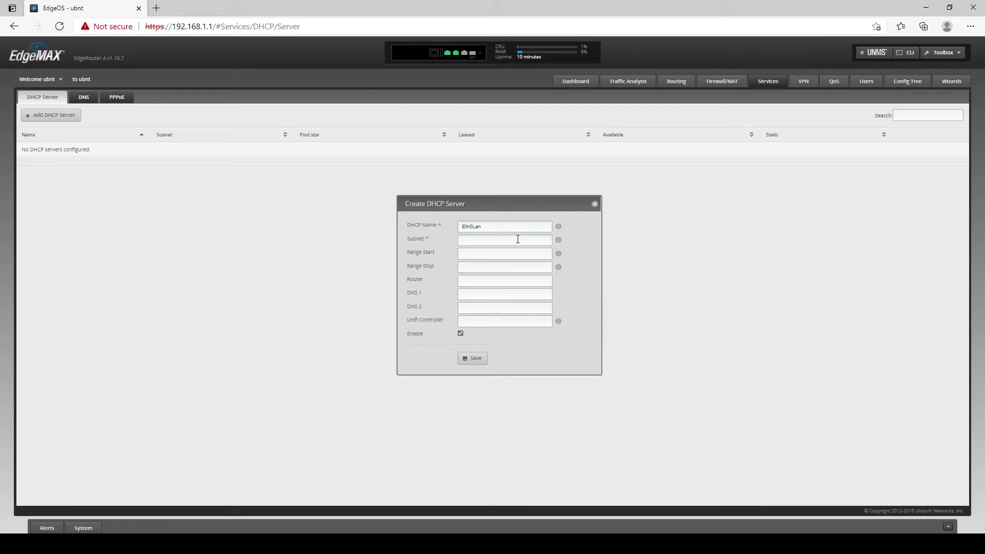
Set subnet 192.168.1.0/24, range .25–.100, router and DNS 192.168.1.1, and save.
click(517, 239)
text(192.168.1.0/24)
key(Tab)
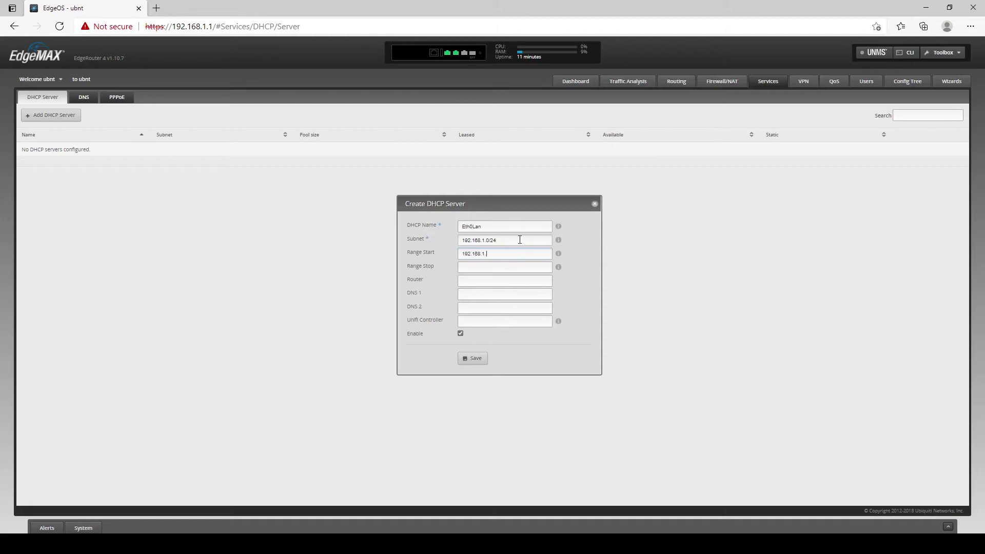
key(Tab)
text(192.168.1.100)
key(Tab)
text(192.168.1.1)
key(Tab)
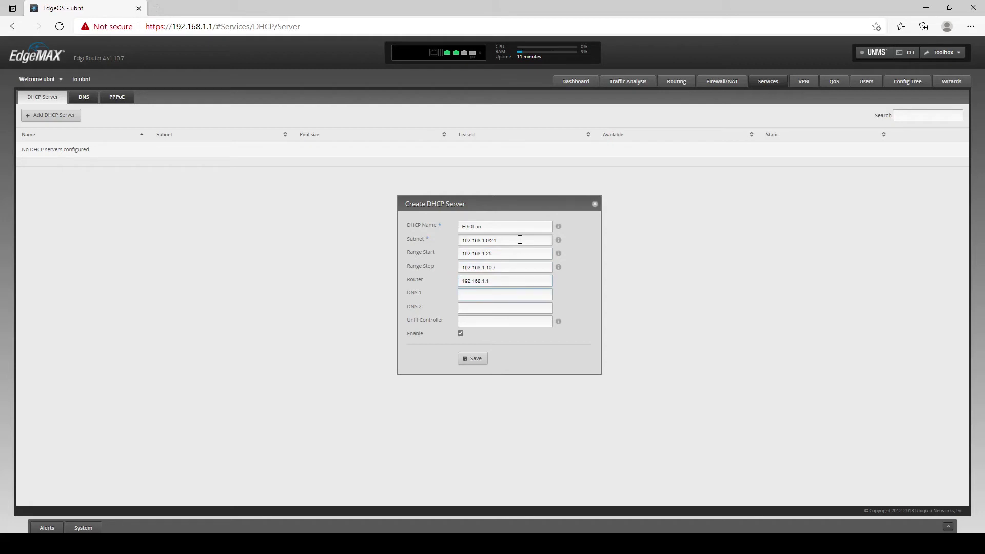
text(192.168.1.1)
drag(490, 282, 485, 281)
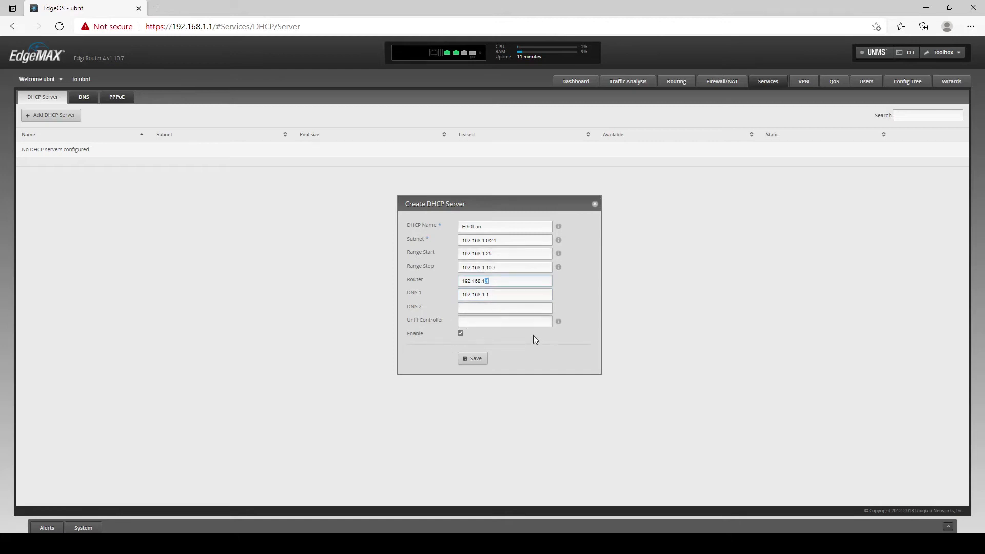
click(472, 359)
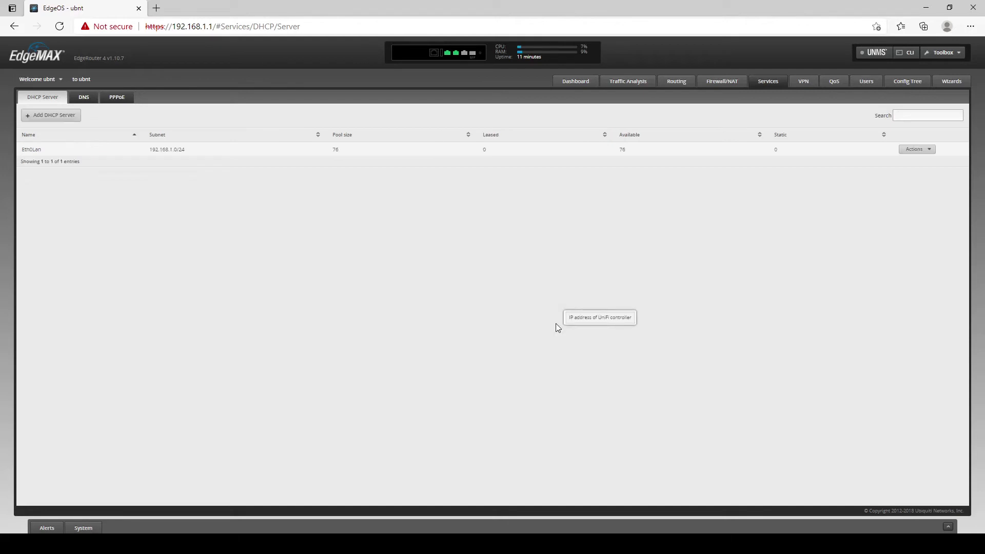
Save DNS forwarding on interface eth0 with cache size 150, then open the System panel.
click(87, 100)
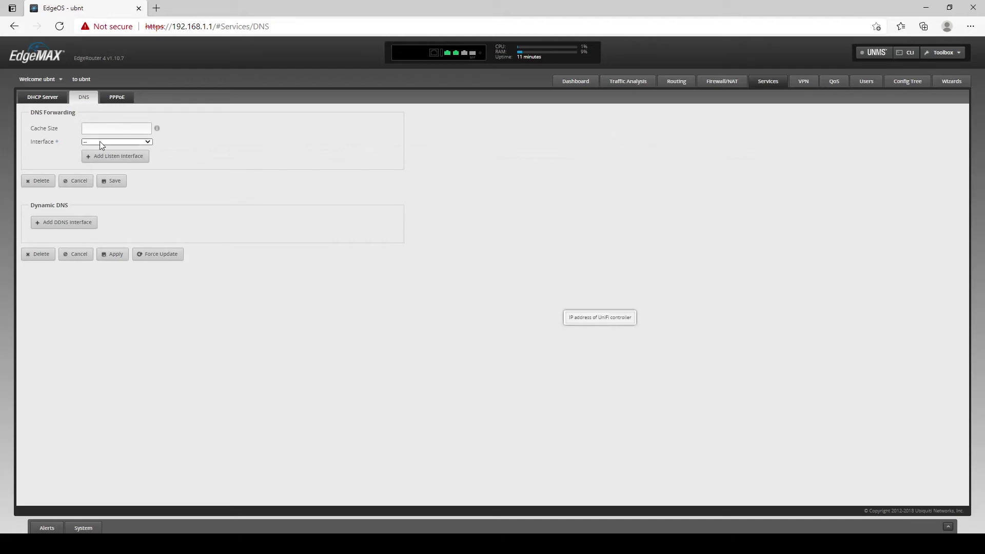
click(99, 159)
click(118, 186)
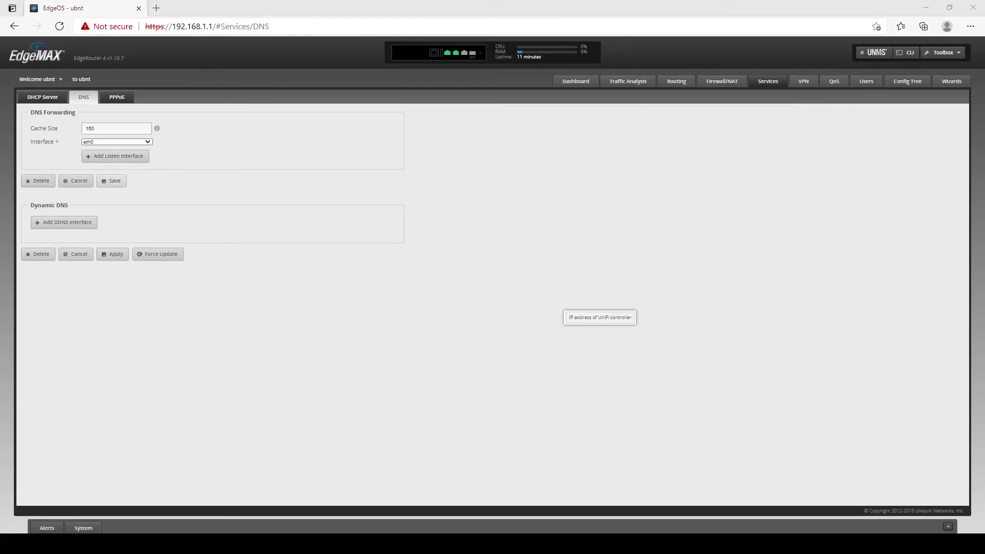
click(70, 518)
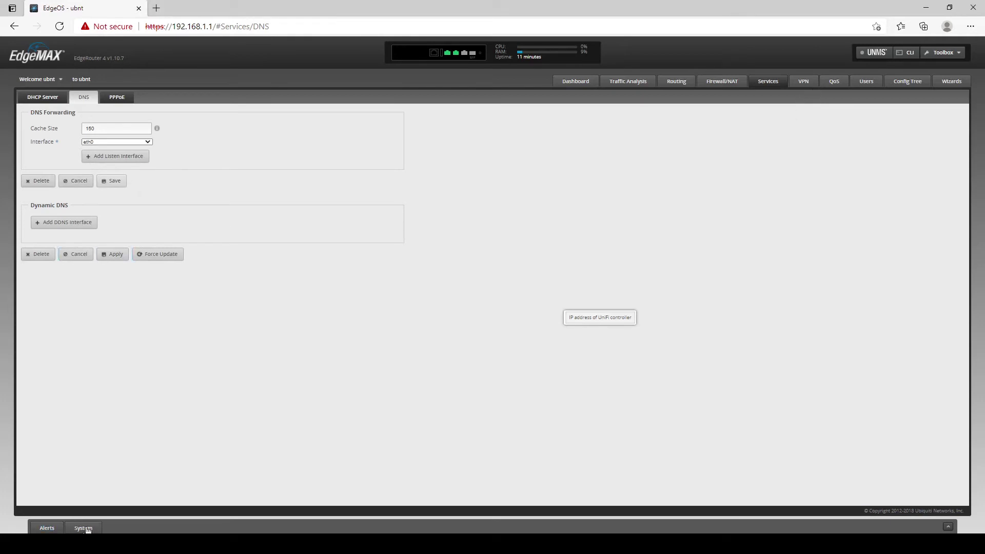
Change the router's host name from ubnt to ER4.
click(84, 528)
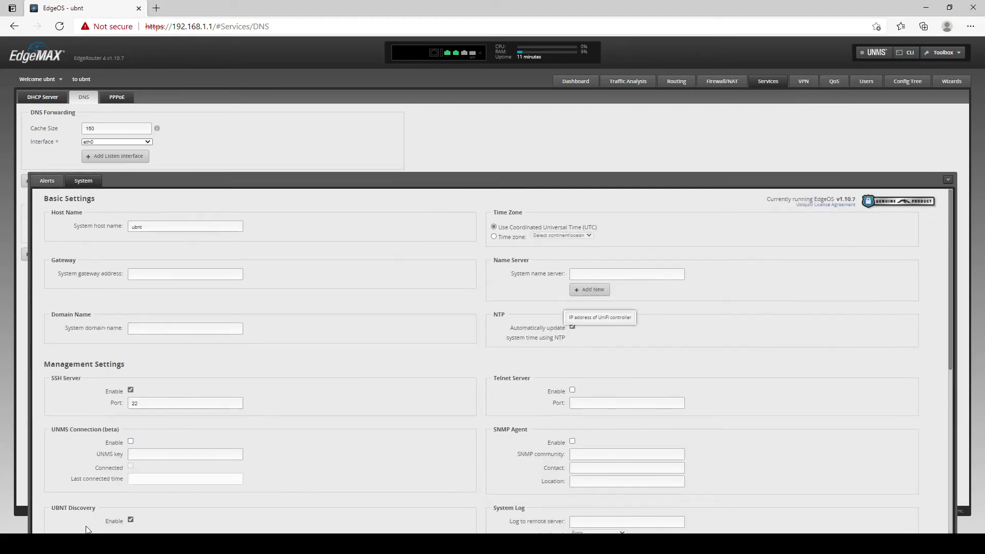
click(197, 227)
drag(197, 228, 124, 226)
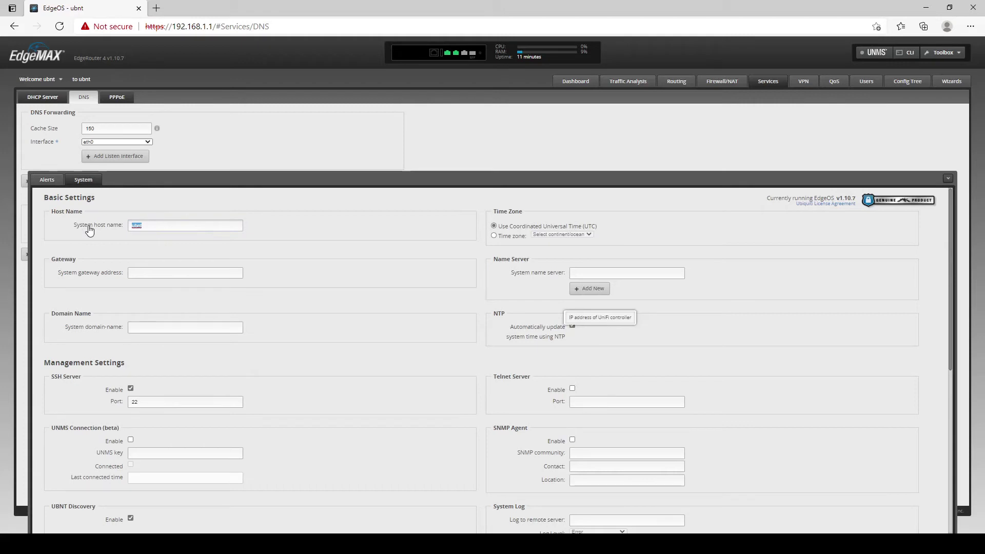
text(ER4)
key(Tab)
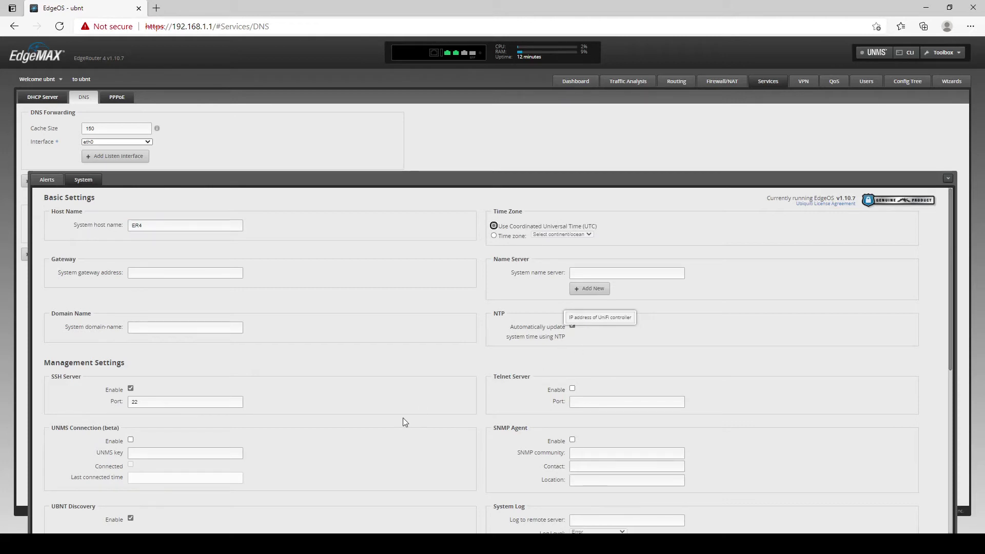
Add system name servers 8.8.8.8 and 8.8.4.4.
click(600, 270)
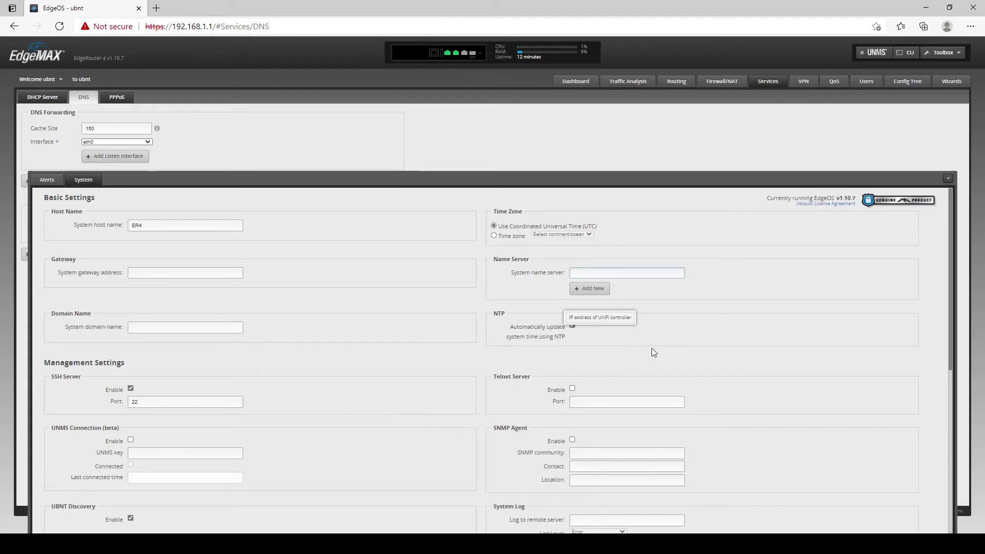
scroll(653, 352, down, 2)
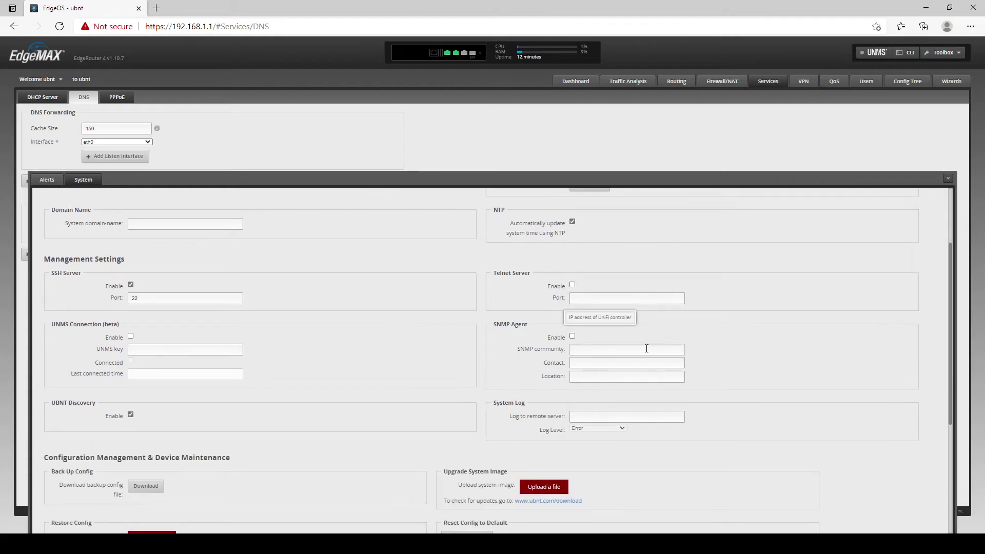
scroll(646, 348, up, 2)
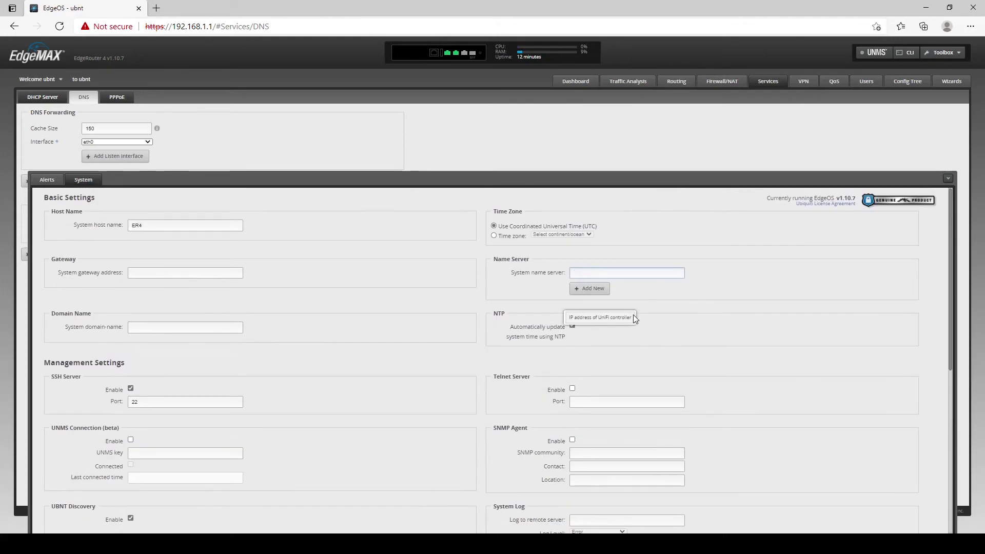
text(8.8.8.8)
click(589, 288)
click(591, 291)
text(8.8.4.4)
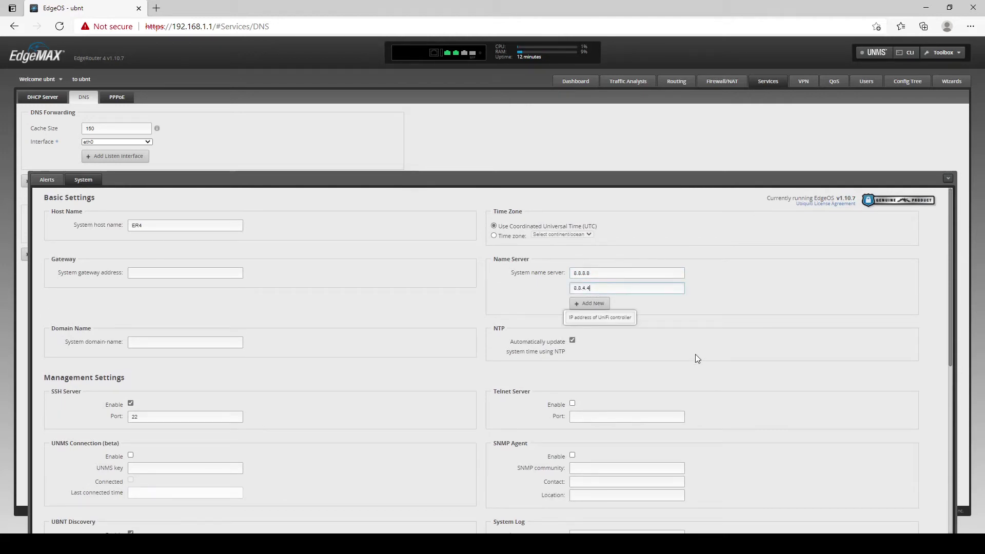
Save the system settings.
click(56, 83)
scroll(707, 396, down, 2)
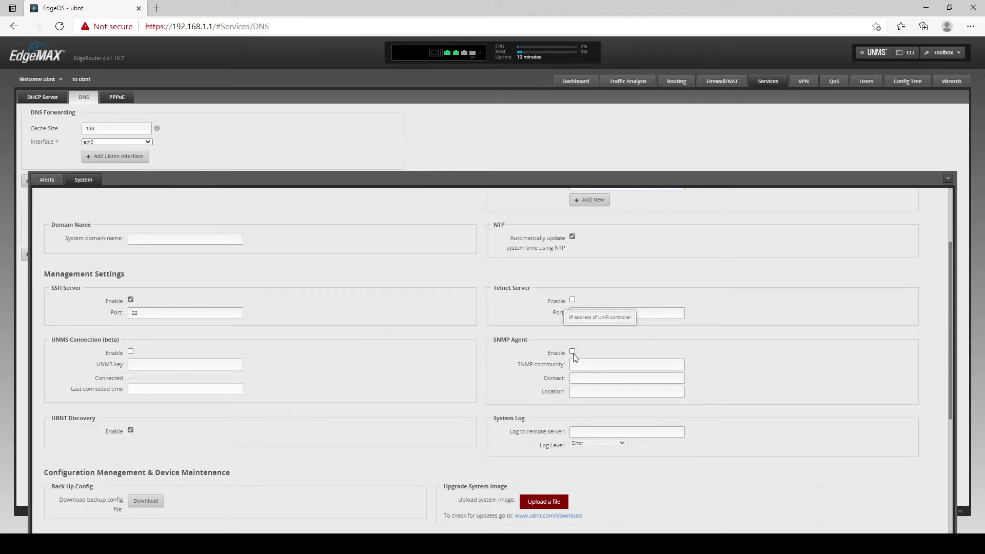
scroll(651, 437, down, 1)
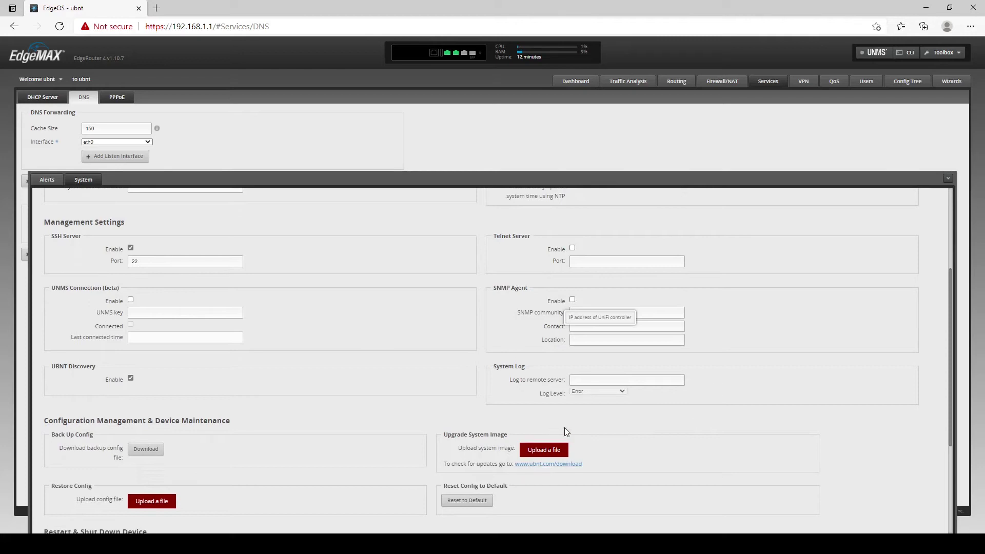
scroll(565, 427, down, 3)
scroll(485, 404, down, 1)
click(62, 511)
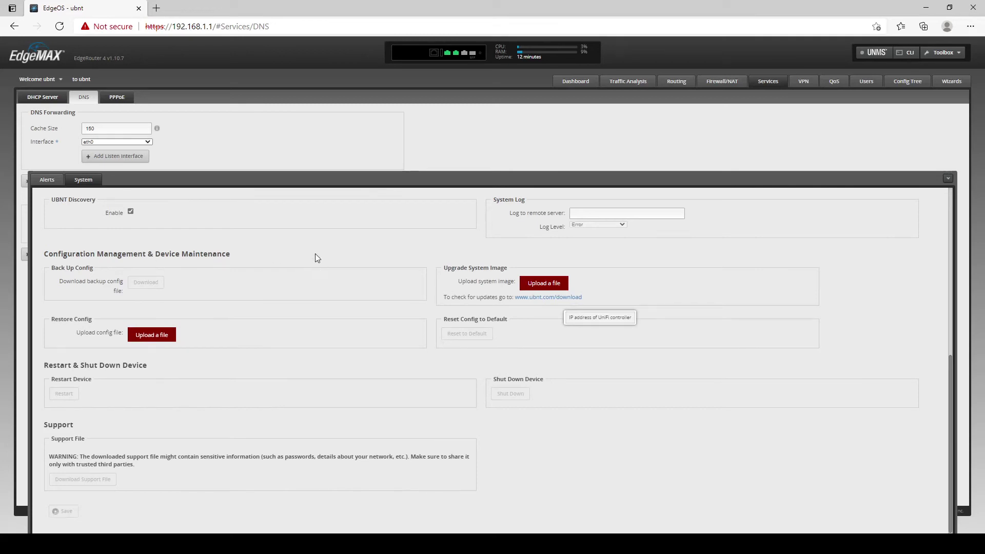
Create a local user admin with full name admin and a password.
click(949, 181)
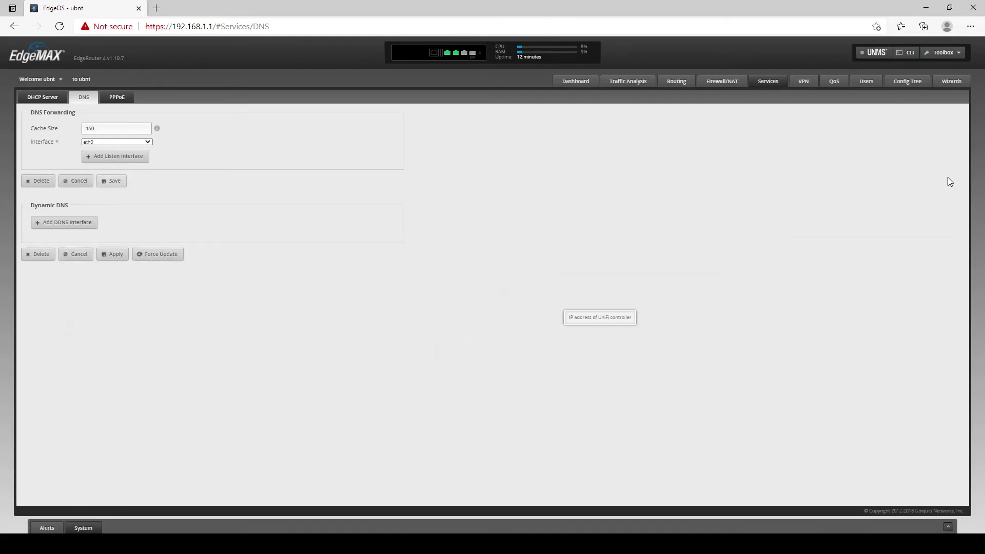
click(881, 85)
click(41, 119)
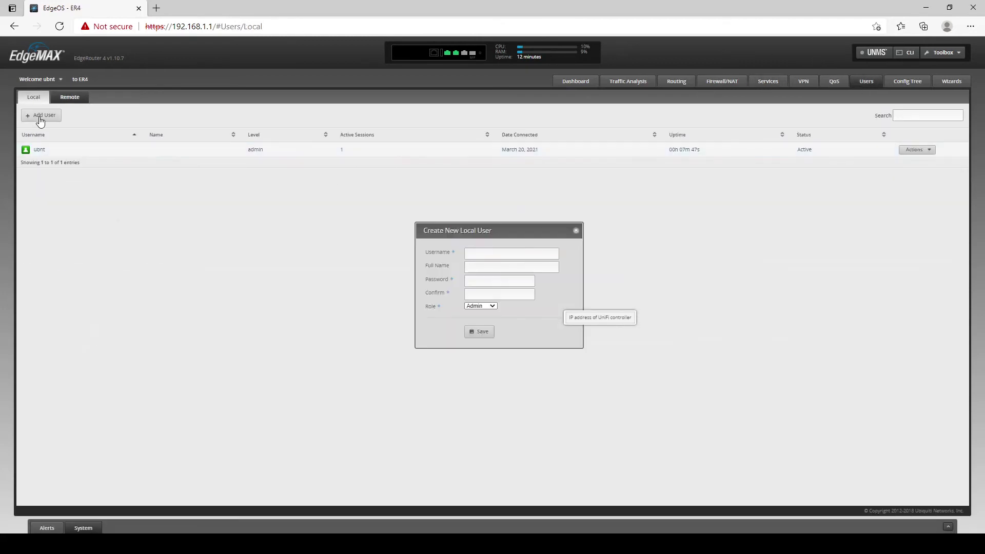
click(500, 254)
text(admin)
key(Tab)
text(admin)
key(Tab)
text(admin)
key(Tab)
text(adm)
click(475, 333)
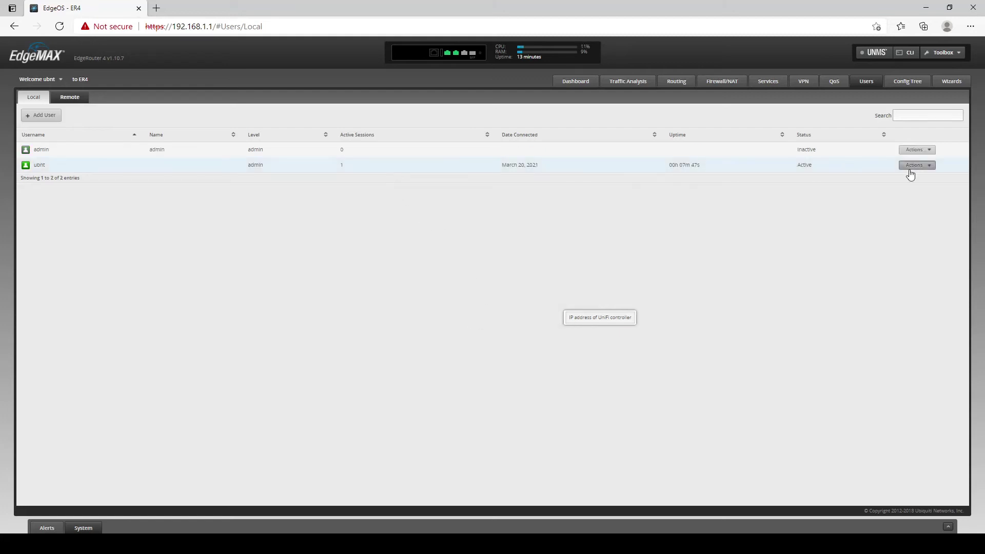
Edit the ubnt user: set full name admin, a new password, and save.
click(916, 165)
click(911, 179)
click(545, 278)
text(admin)
key(Tab)
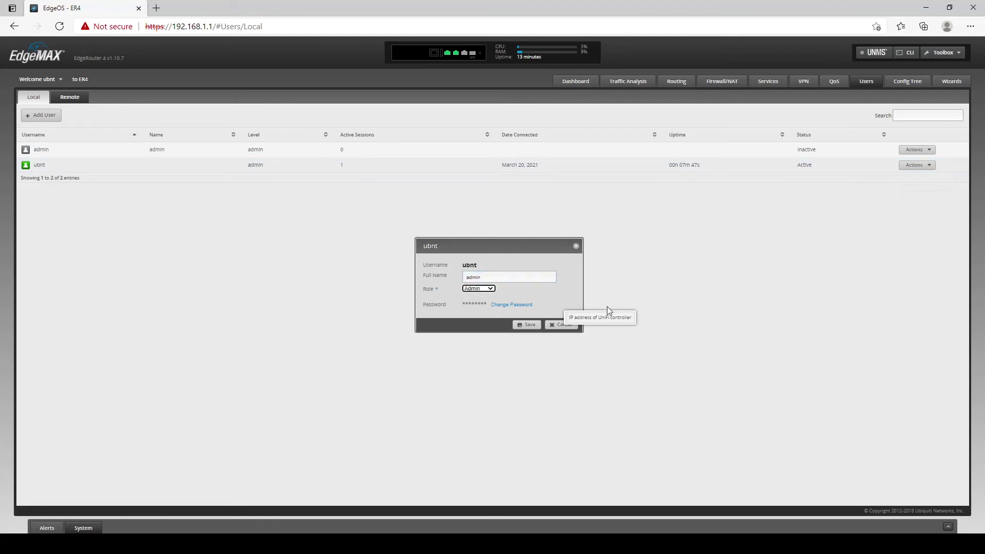
click(506, 305)
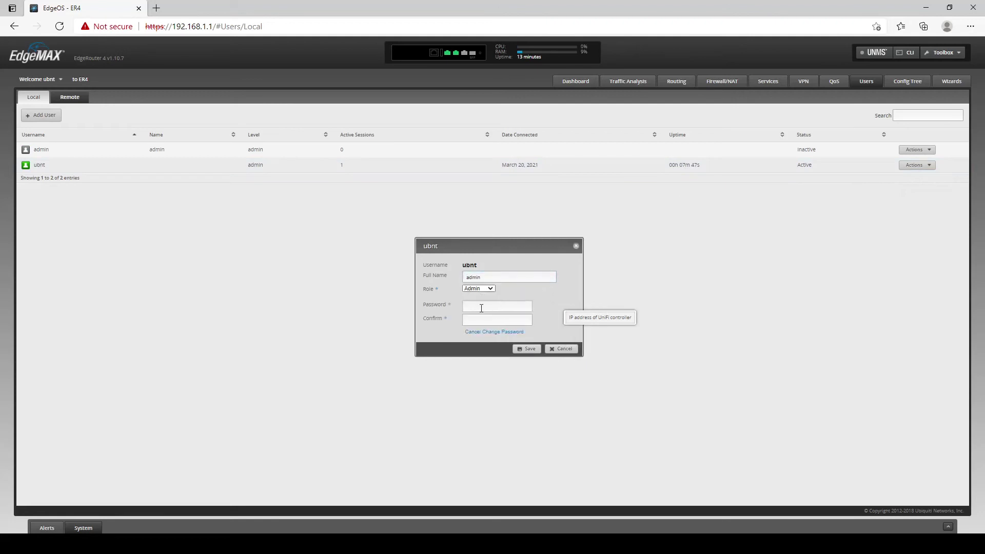
text(ub)
key(Tab)
text(ubn)
click(528, 349)
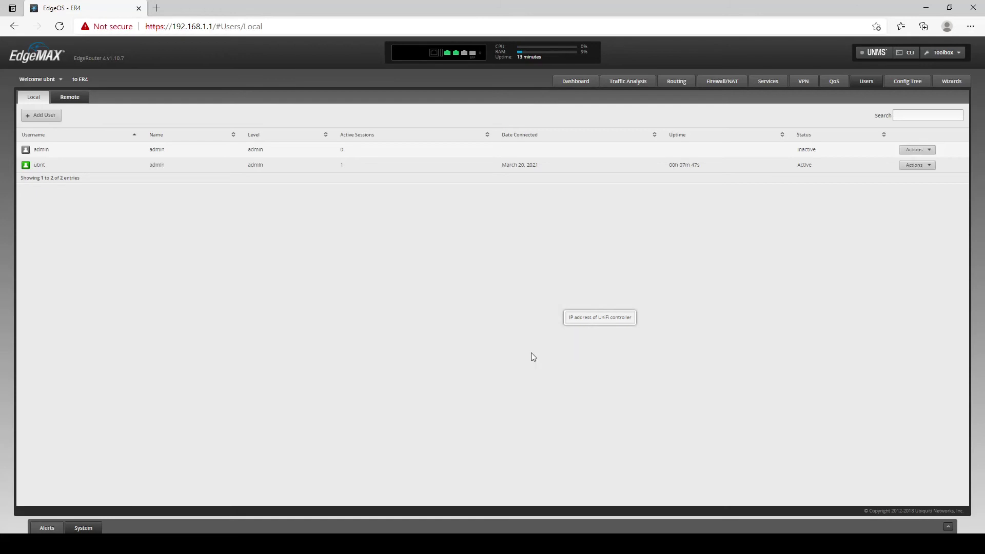
click(915, 165)
click(916, 189)
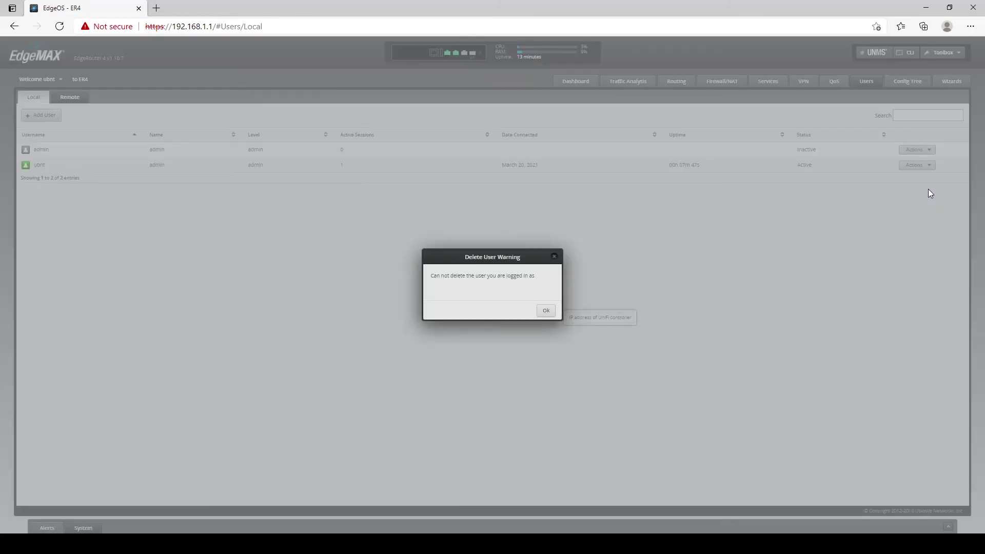
click(546, 312)
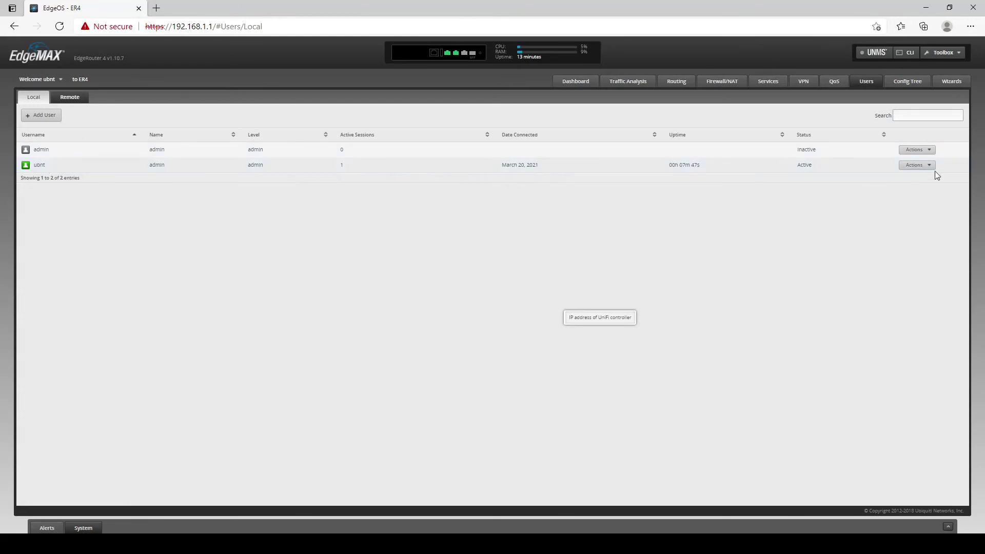
click(918, 165)
click(920, 180)
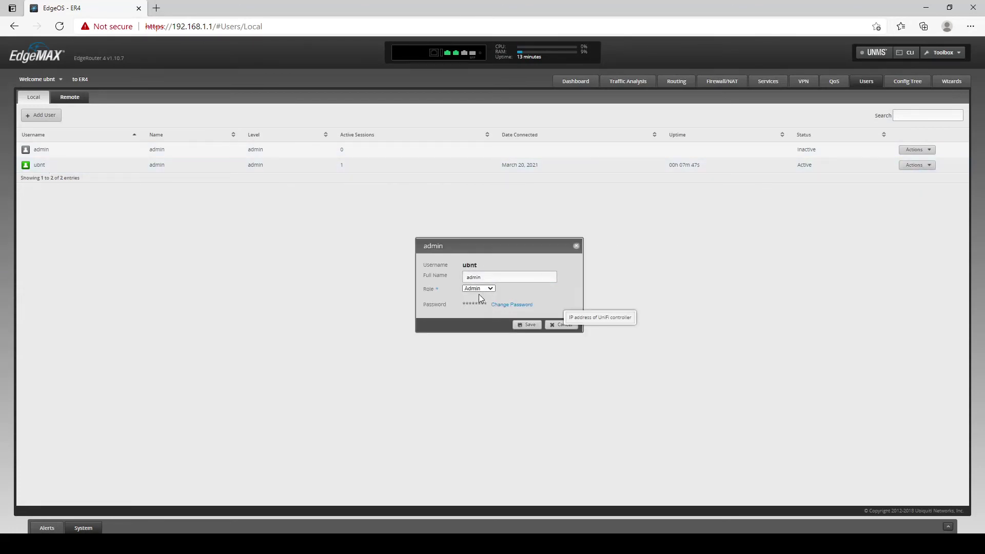
click(554, 326)
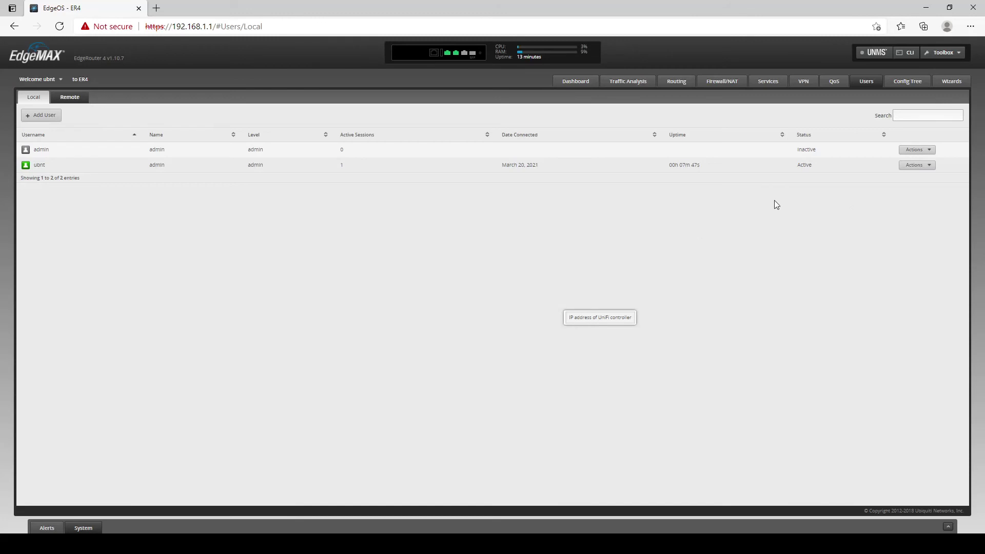
click(914, 165)
click(916, 185)
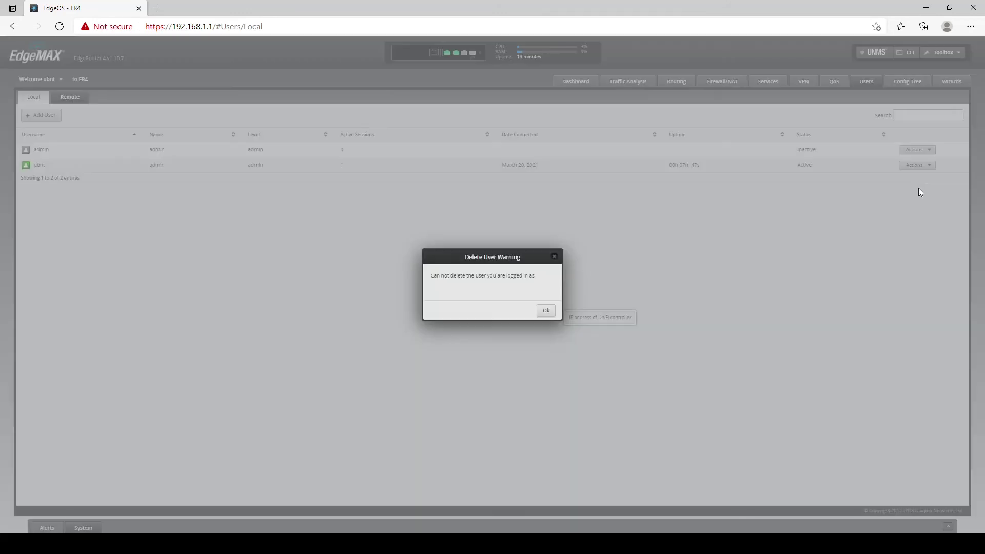
click(545, 313)
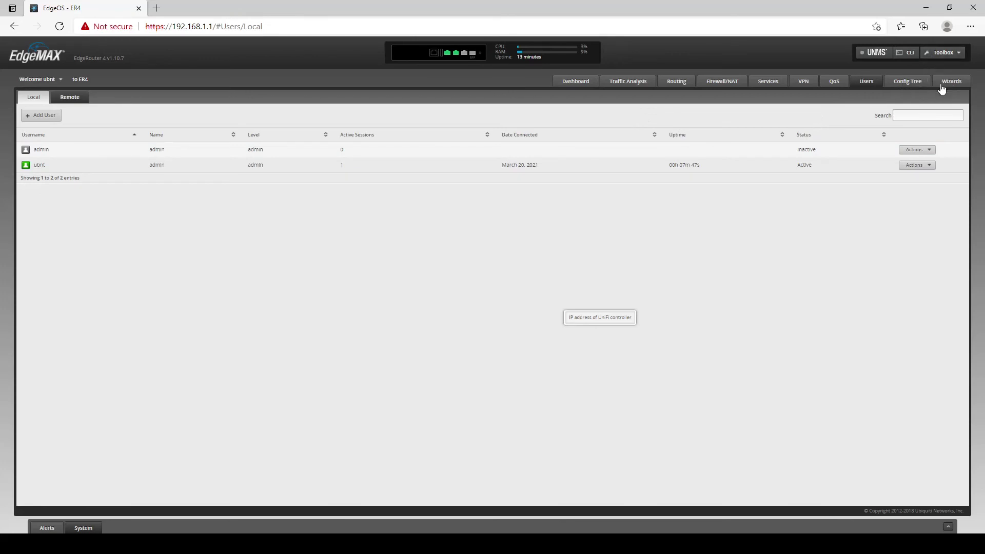
Restart the router from the System panel.
click(84, 529)
scroll(379, 365, down, 6)
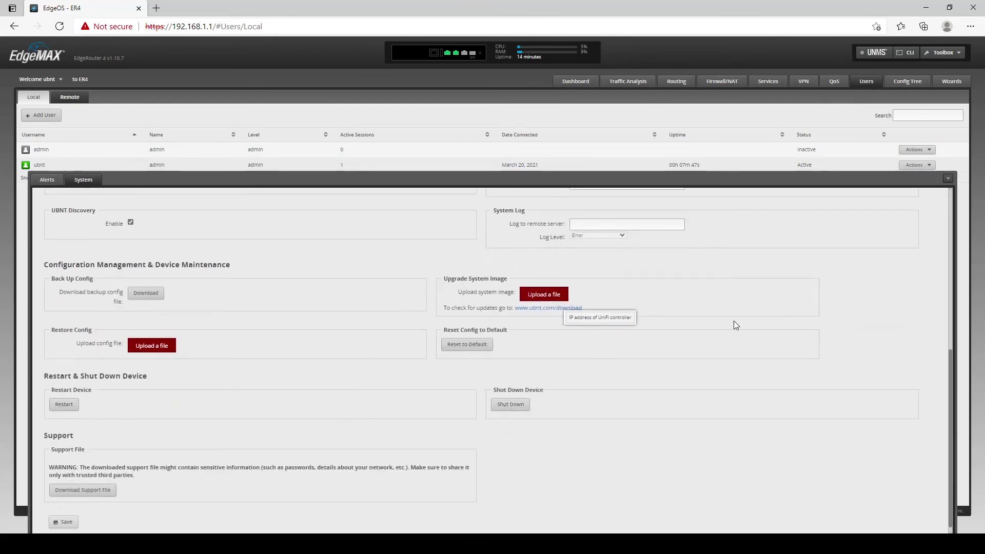
click(64, 405)
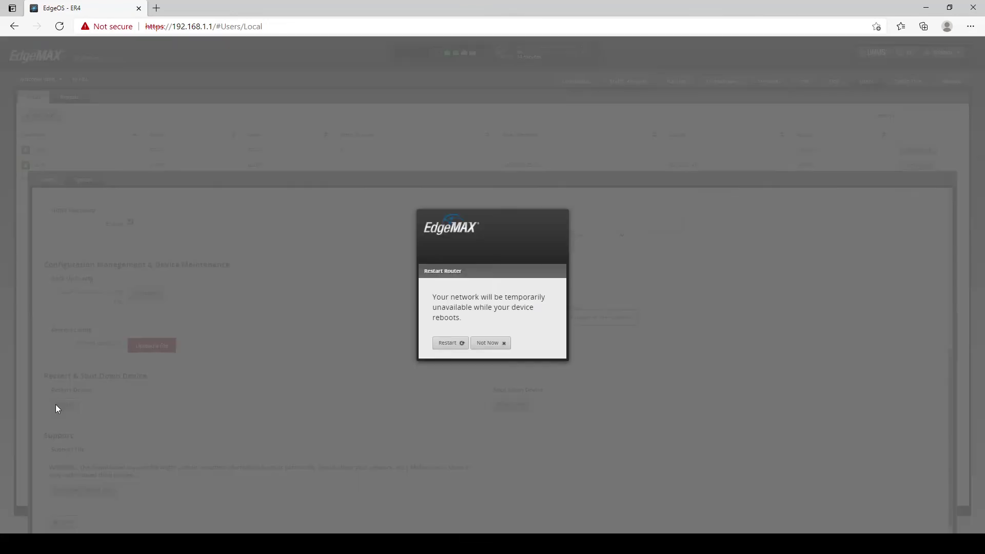
click(455, 343)
click(462, 362)
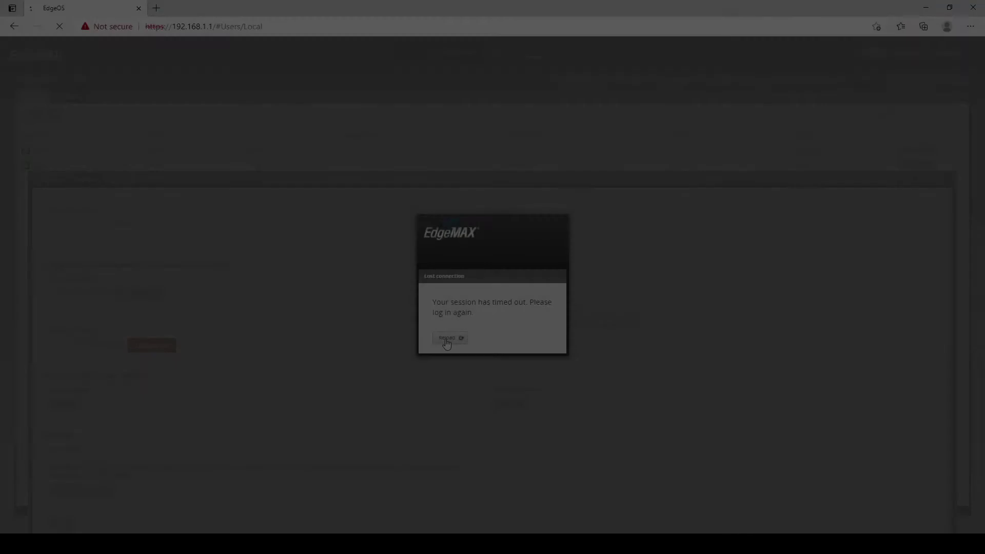
Log back in as admin and delete the ubnt user account.
click(450, 337)
text(admin)
key(Tab)
text(admin)
key(Return)
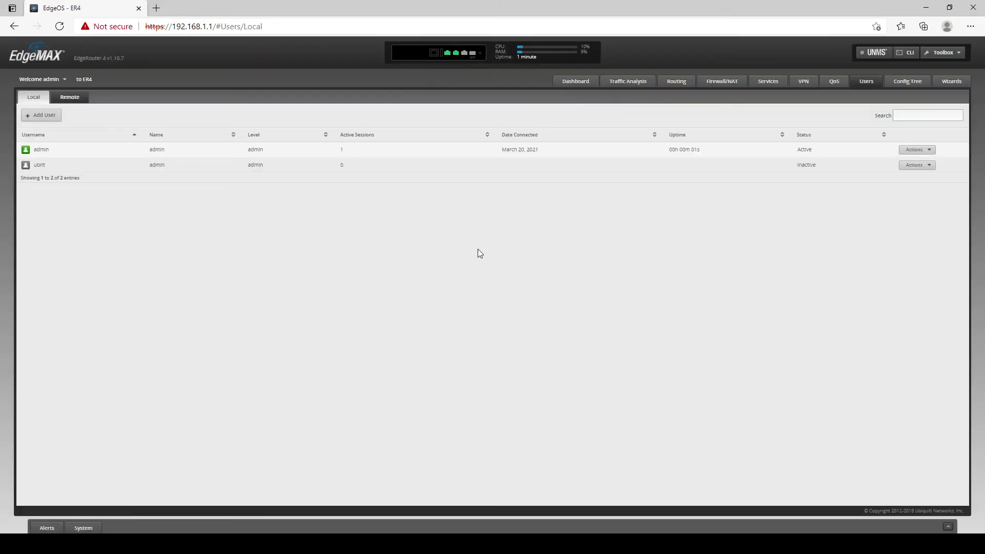
click(908, 165)
click(921, 190)
click(528, 314)
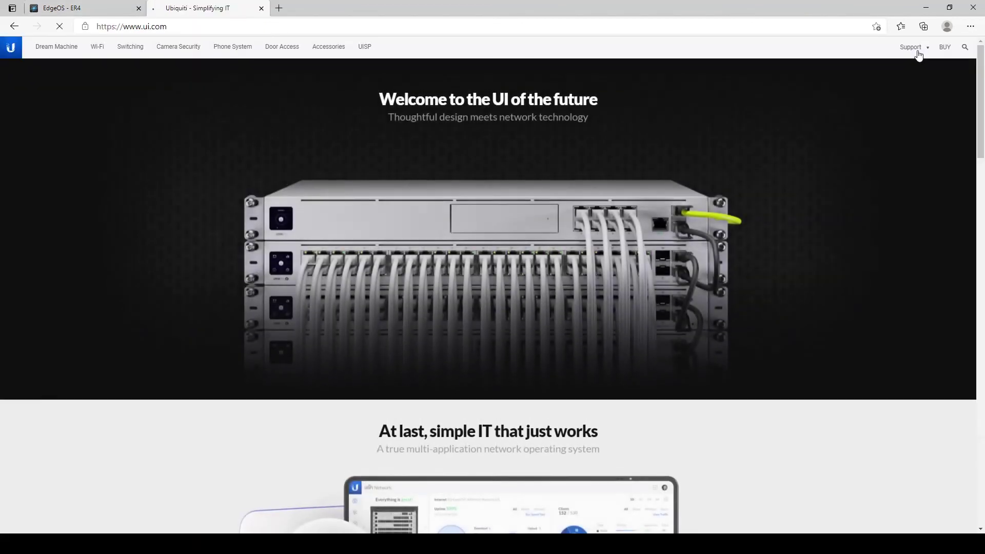
From ui.com EdgeMAX downloads, get the EdgeRouter 4 v2.0.9-hotfix.1 firmware .tar, accepting the EULA.
mouse_move(913, 56)
click(915, 76)
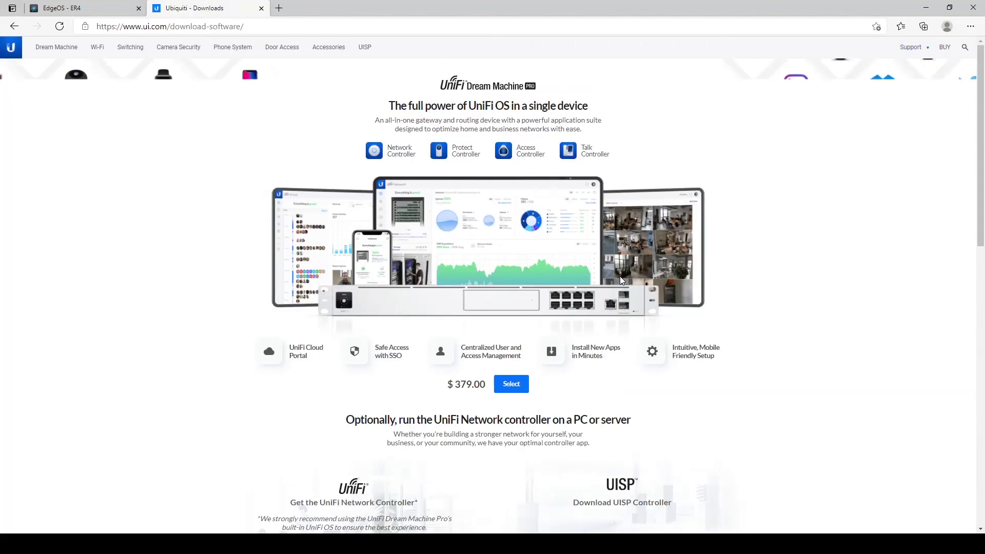
scroll(620, 276, down, 15)
click(574, 360)
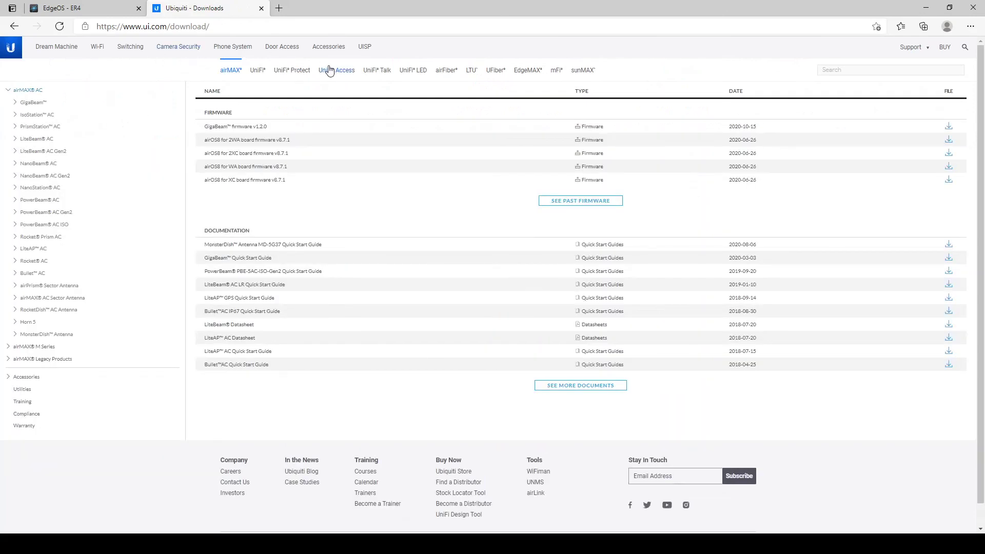
click(528, 72)
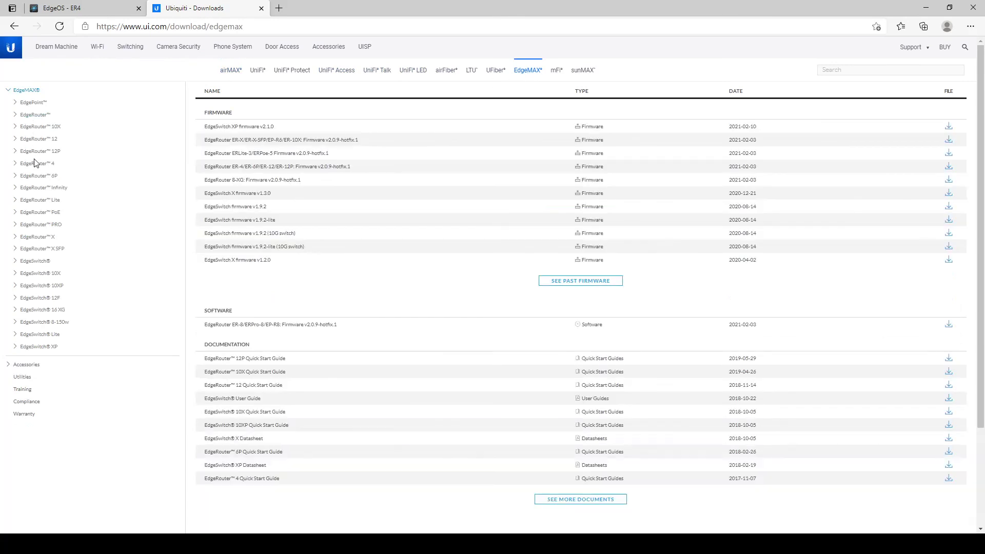
click(31, 165)
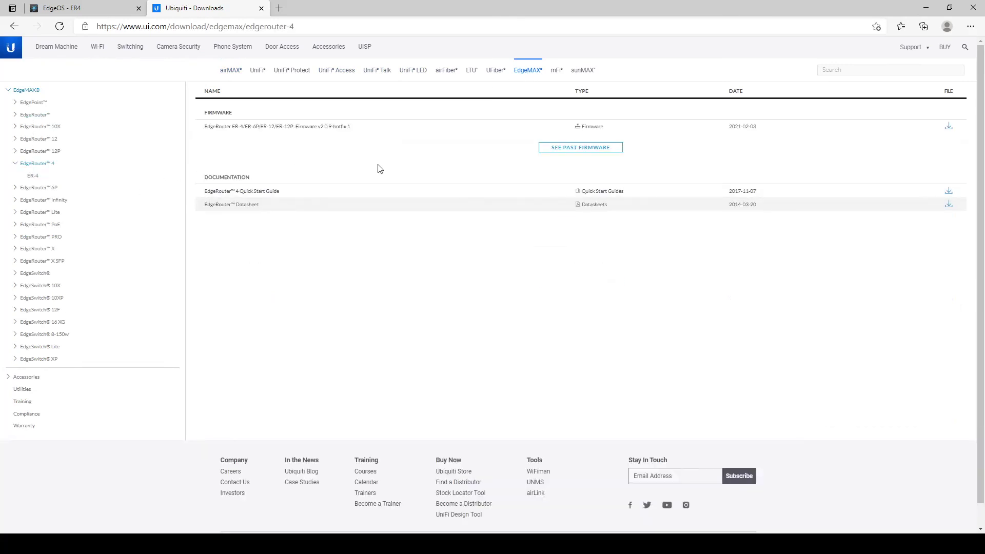
click(947, 128)
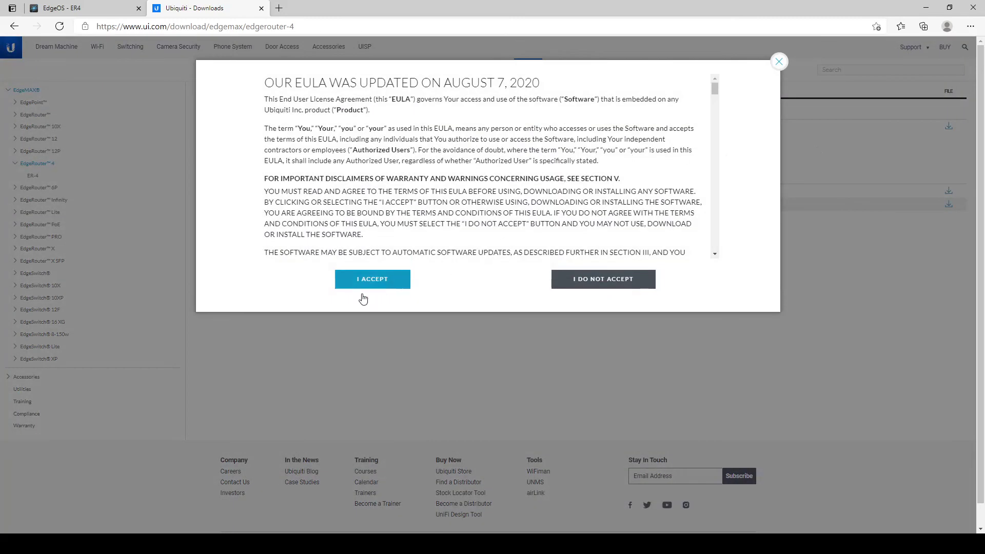
click(368, 287)
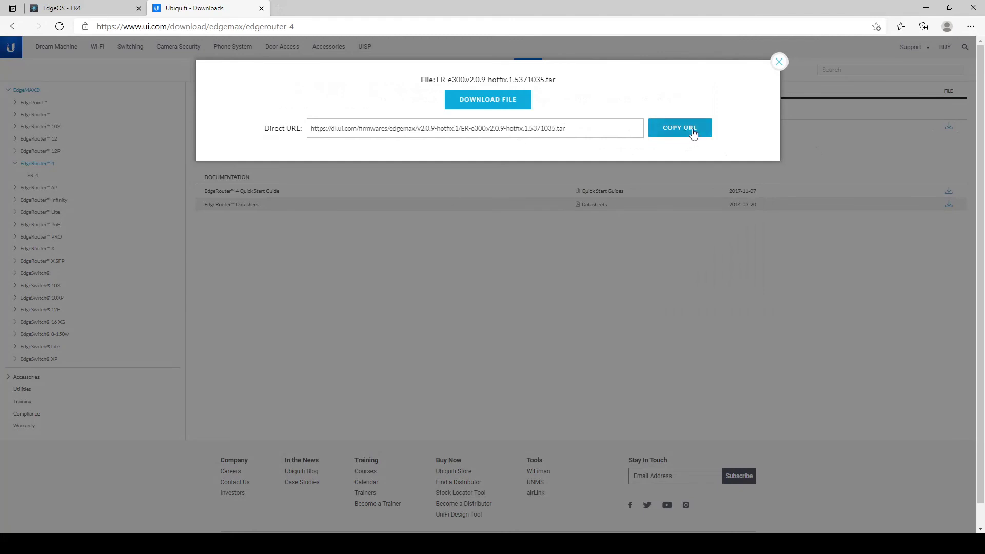
click(514, 105)
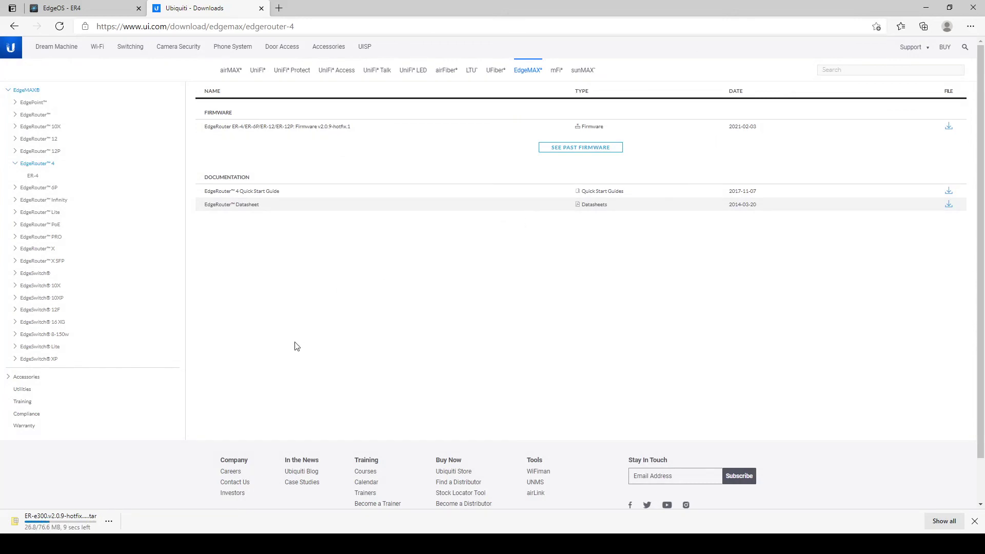
Log back in to EdgeOS as admin and decline analytics sharing.
key(ctrl+shift+Tab)
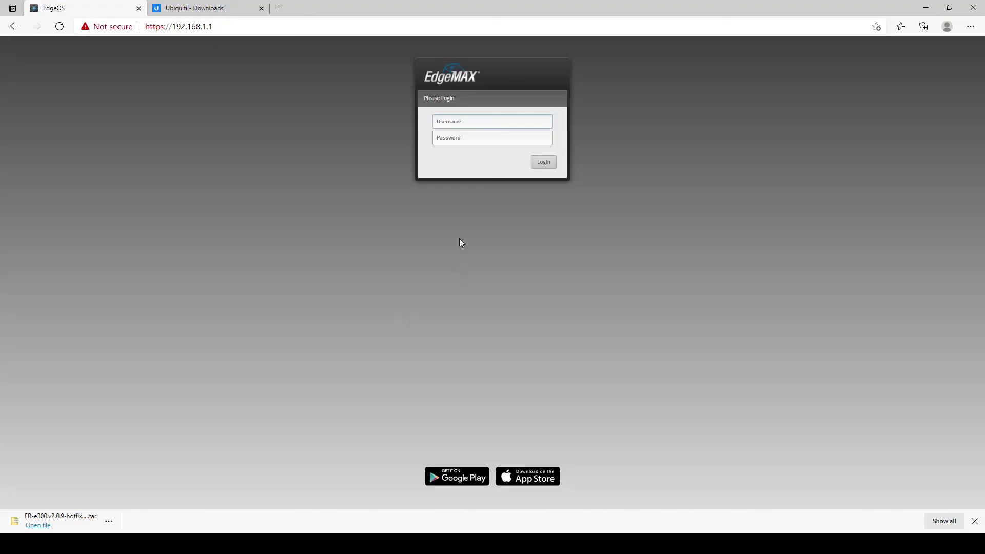
text(a)
key(BackSpace)
text(admin)
key(Tab)
text(admin)
key(Return)
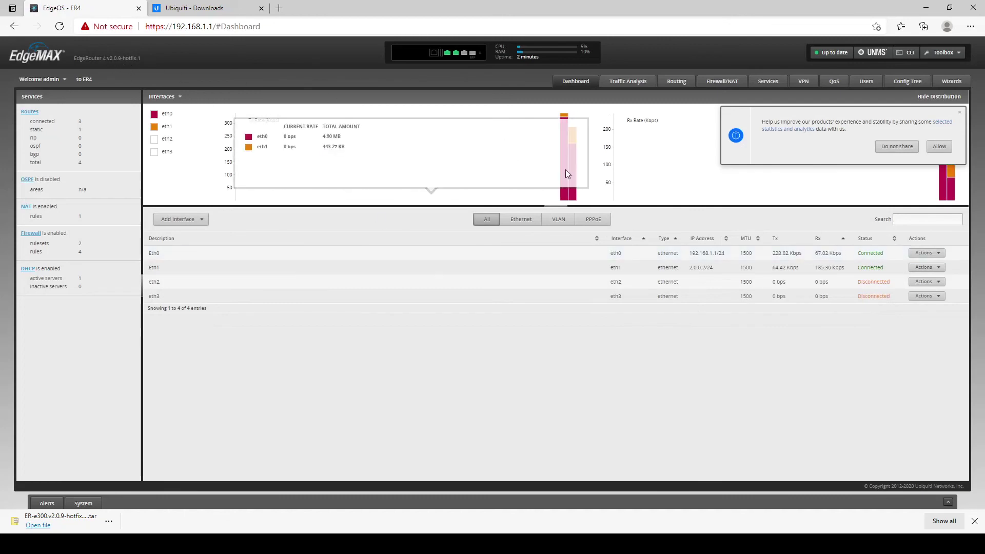
click(896, 146)
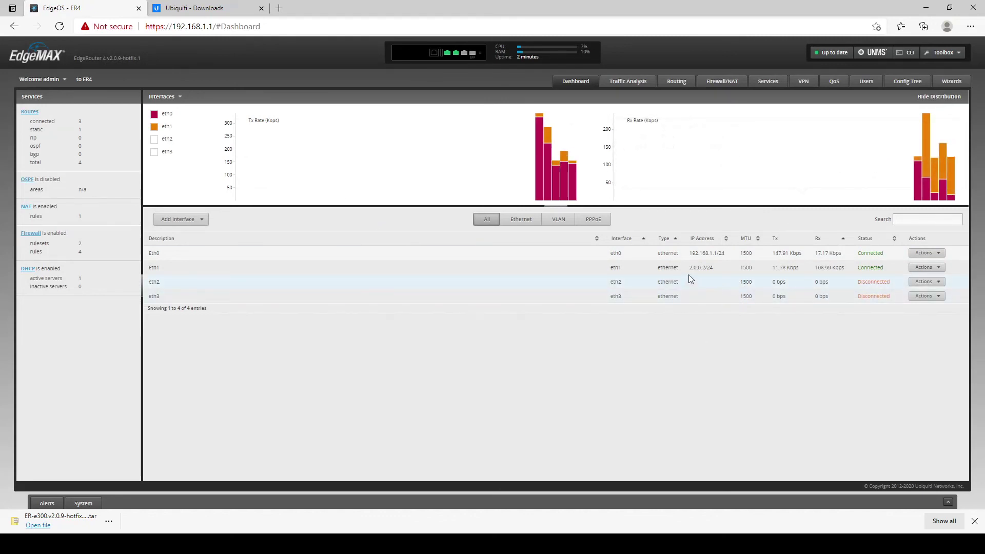
Run a Fast.com speed test (about 45 Mbps) in a new tab, then return to EdgeOS.
click(279, 9)
text(fast)
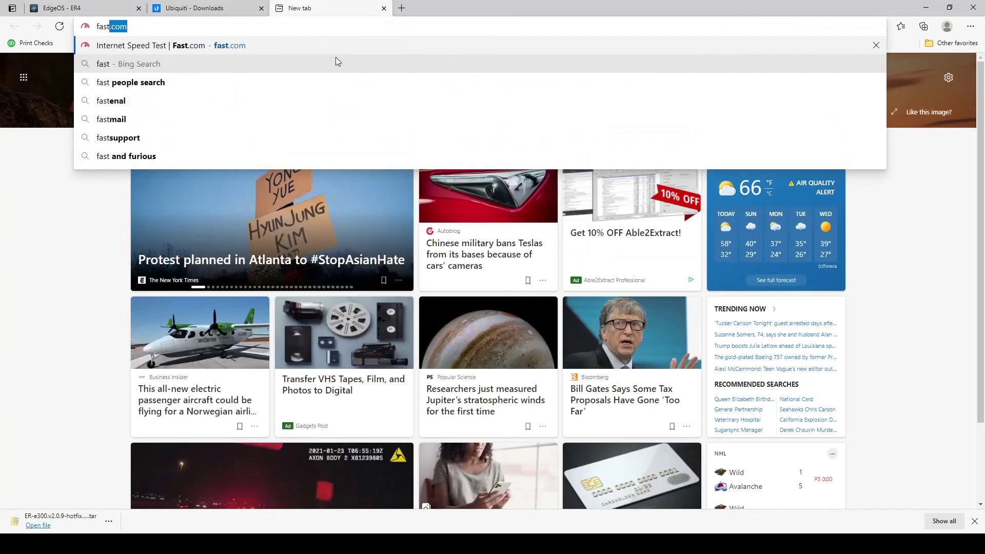
key(Return)
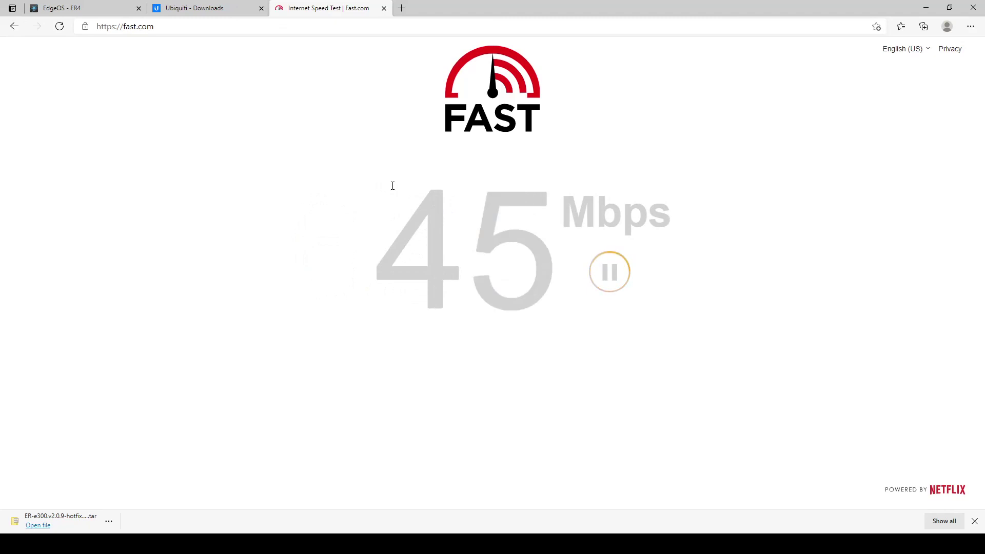
click(205, 8)
click(61, 8)
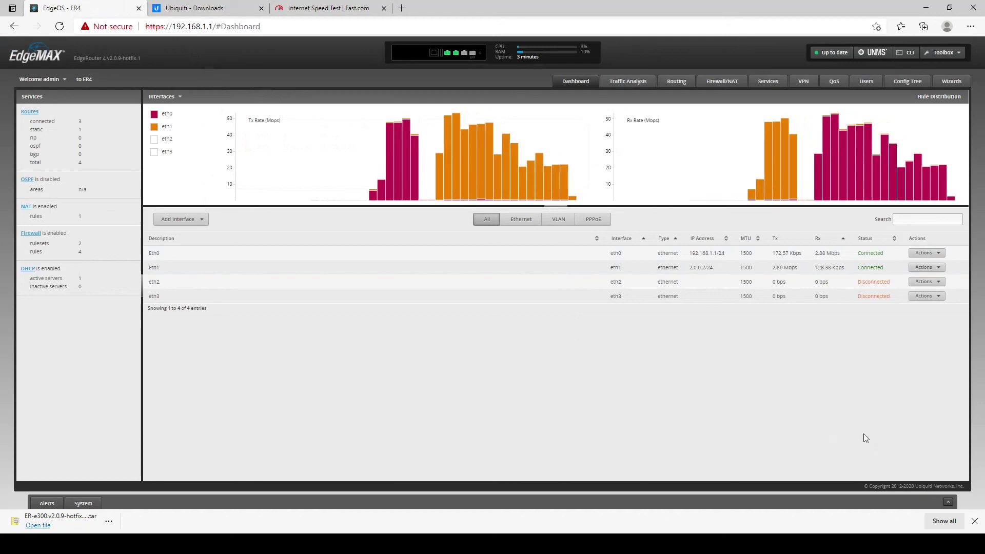
Dismiss the browser's finished-download bar.
click(975, 521)
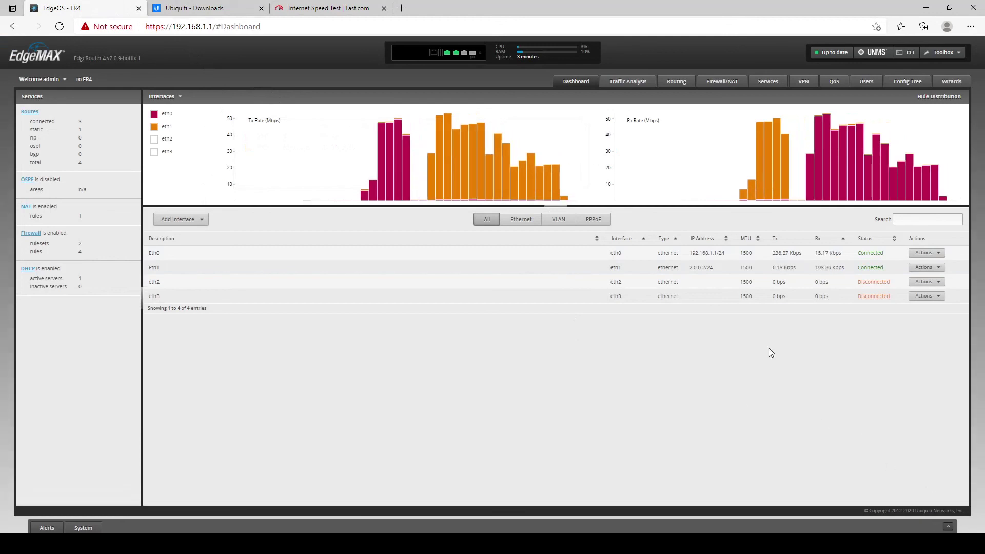